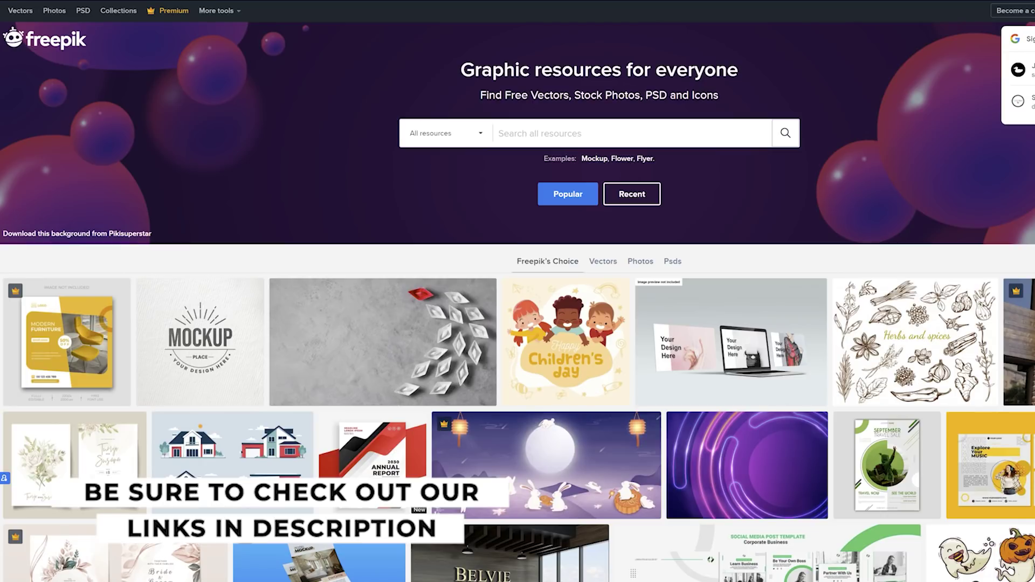
Step: Search for "Laptop" with the results limited to free vector resources
{"action": "left_click", "coordinate": [541, 133]}
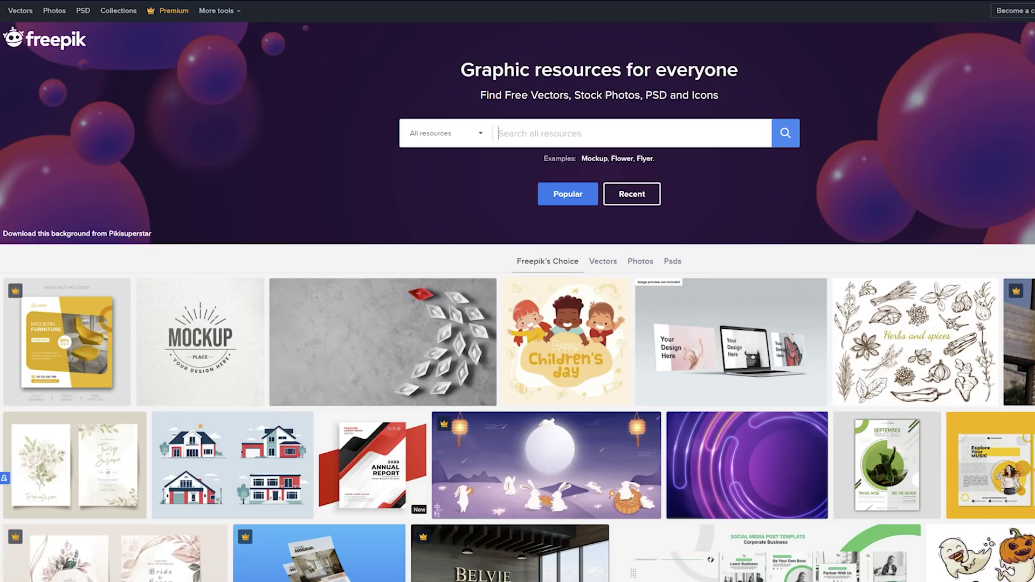
{"action": "type", "text": "Lapt"}
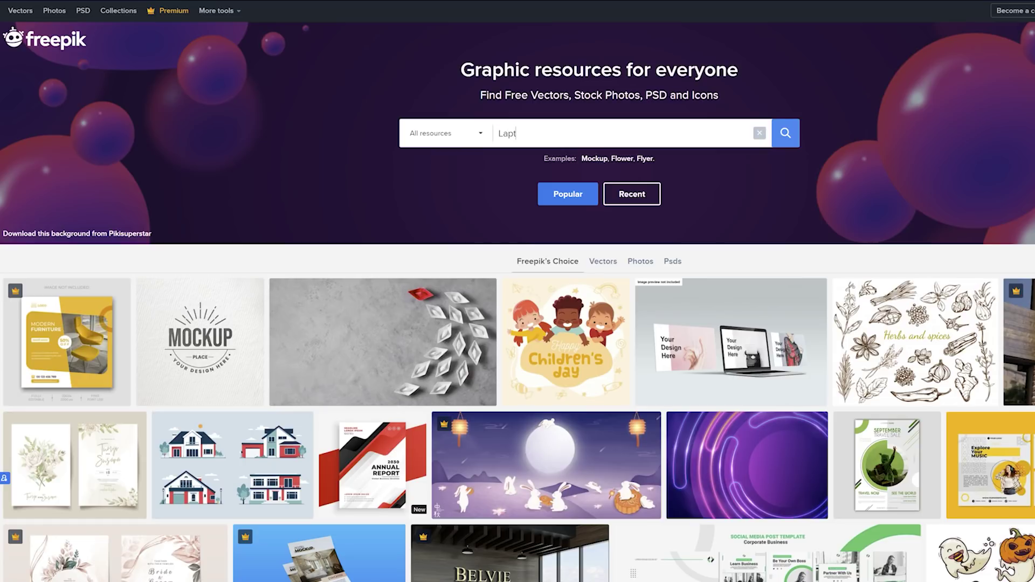
{"action": "type", "text": "op"}
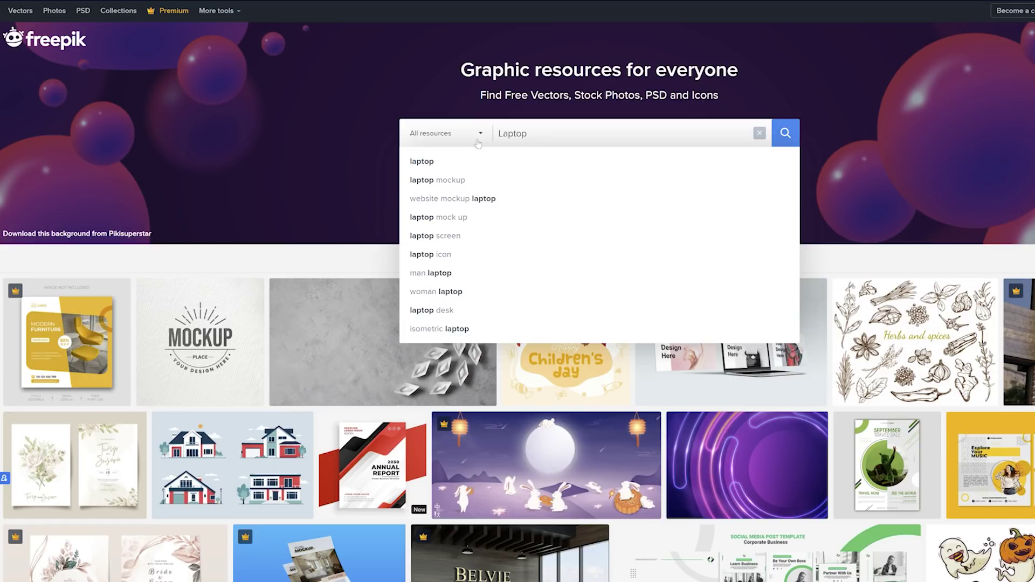
{"action": "left_click", "coordinate": [472, 136]}
{"action": "left_click", "coordinate": [424, 235]}
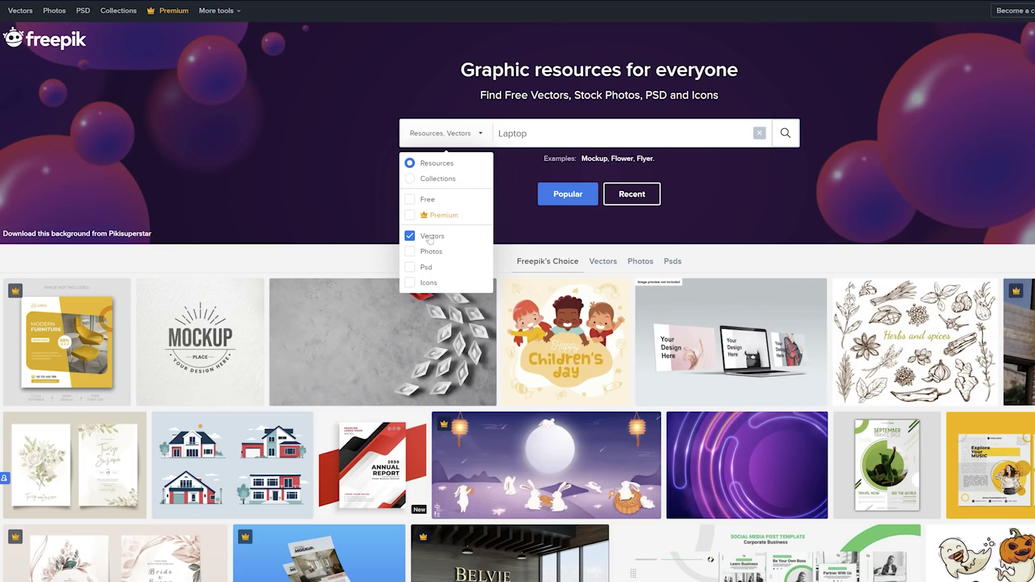
{"action": "left_click", "coordinate": [425, 201]}
{"action": "left_click", "coordinate": [785, 134]}
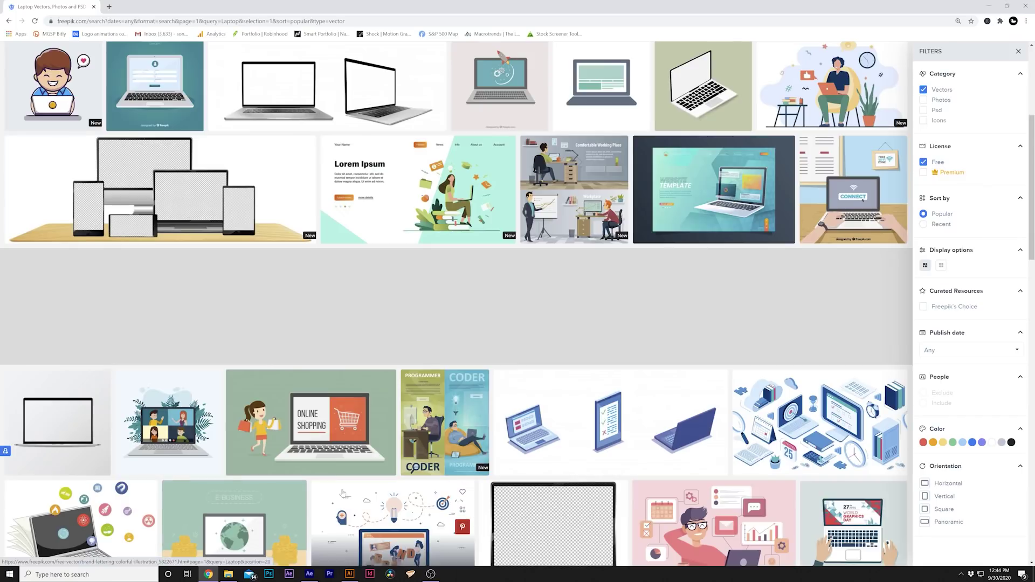
Step: Browse the laptop vector results and open the isometric modern office desk illustration with its download option
{"action": "scroll", "coordinate": [421, 371], "scroll_direction": "down", "scroll_amount": 10}
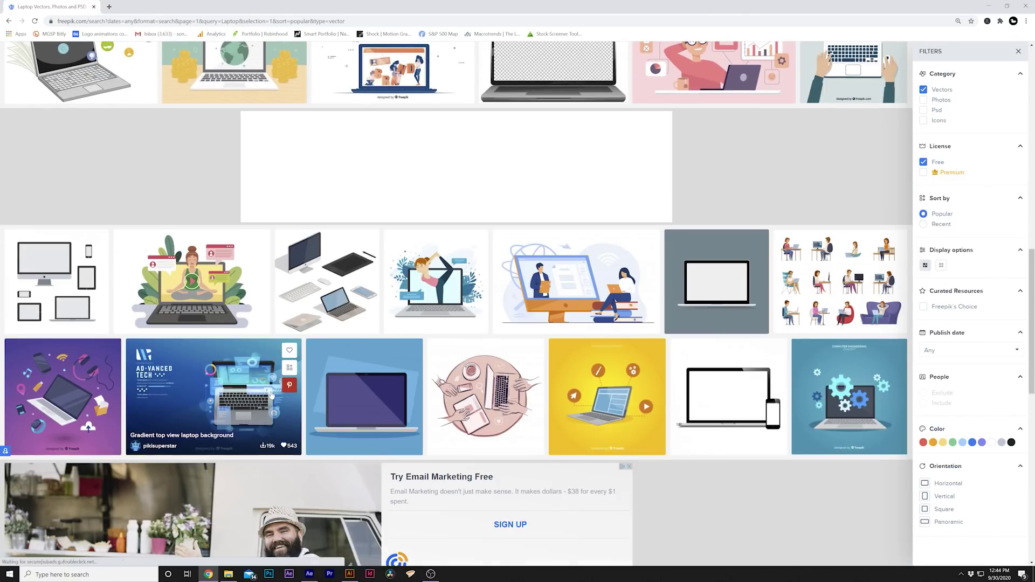
{"action": "scroll", "coordinate": [271, 395], "scroll_direction": "down", "scroll_amount": 5}
{"action": "scroll", "coordinate": [499, 415], "scroll_direction": "down", "scroll_amount": 2}
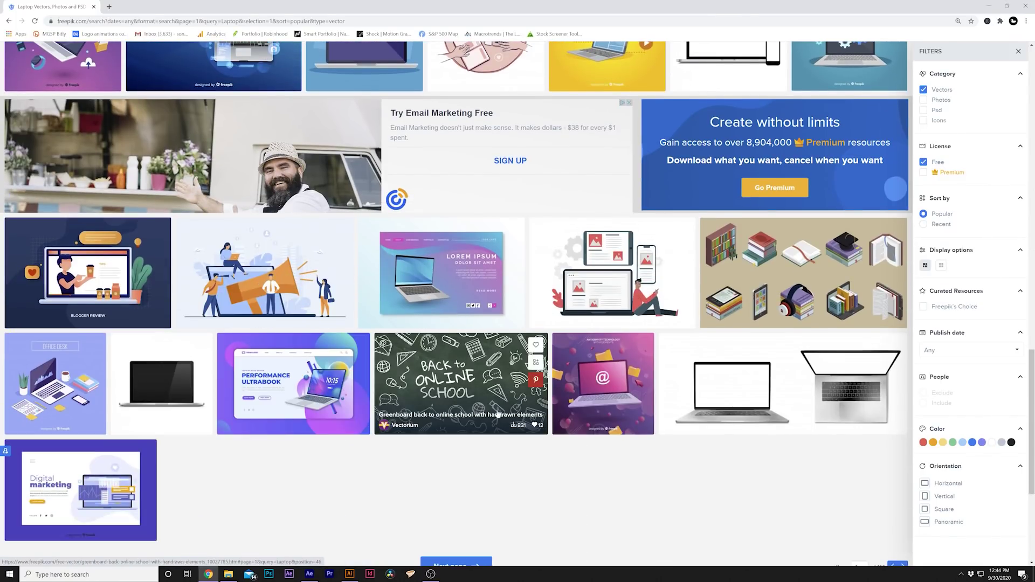
{"action": "scroll", "coordinate": [499, 415], "scroll_direction": "up", "scroll_amount": 4}
{"action": "scroll", "coordinate": [498, 415], "scroll_direction": "down", "scroll_amount": 4}
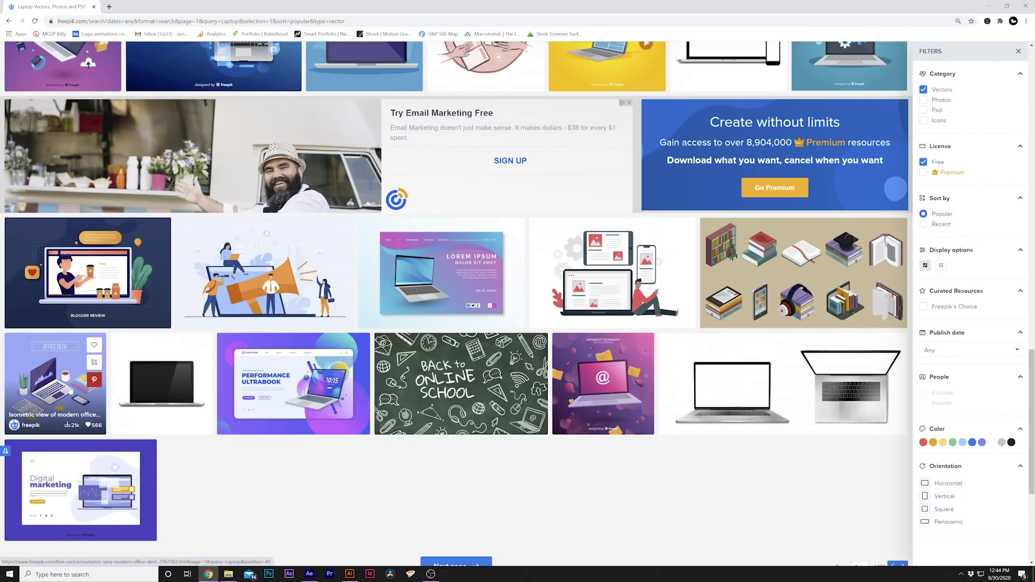
{"action": "left_click", "coordinate": [68, 388]}
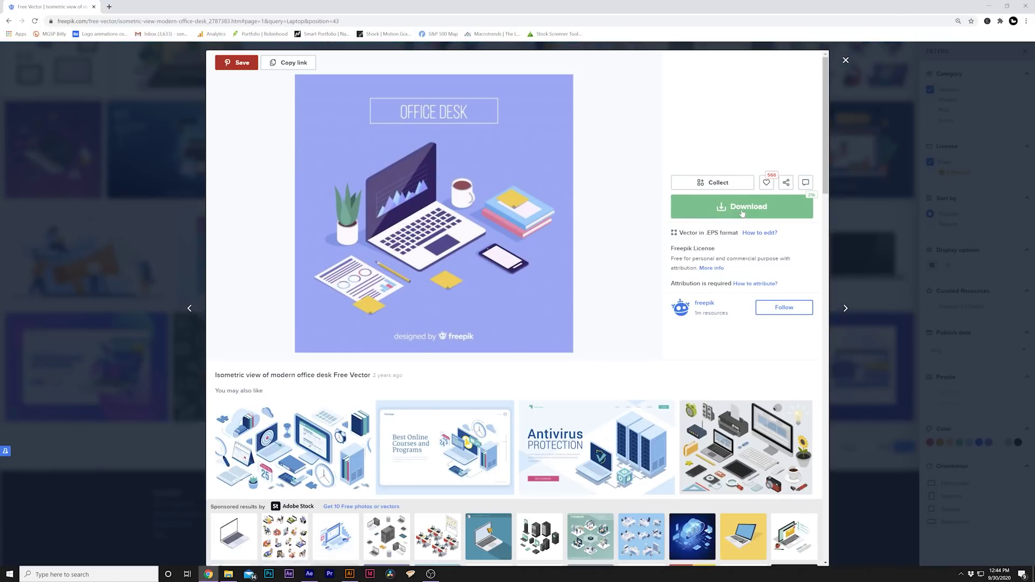
Step: Look at the EPS and AI files in the start-up-landing-page-template2 folder and return to the 2759359.ai artwork in Illustrator
{"action": "left_click", "coordinate": [350, 574]}
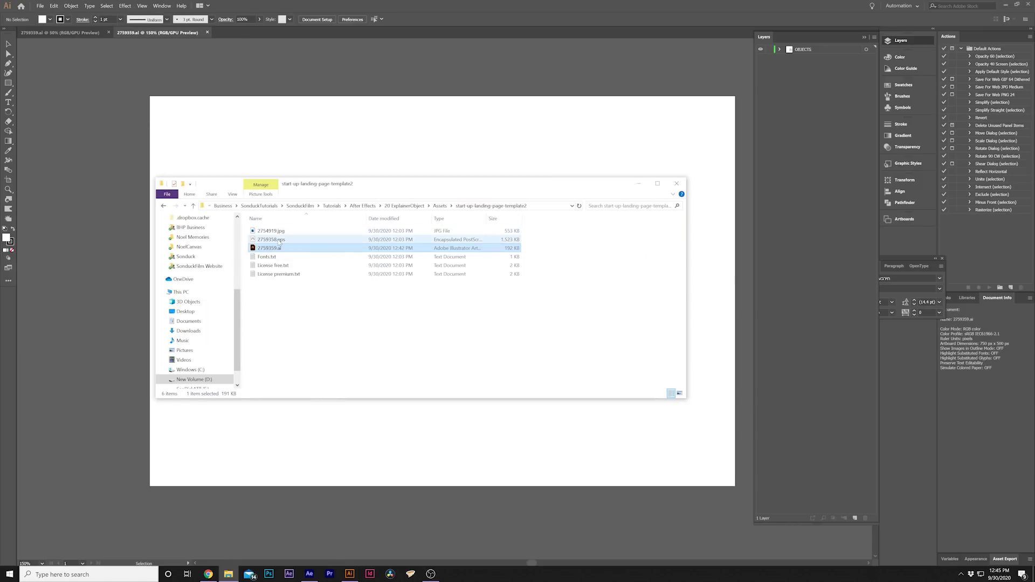
{"action": "left_click", "coordinate": [286, 241]}
{"action": "left_click", "coordinate": [289, 249]}
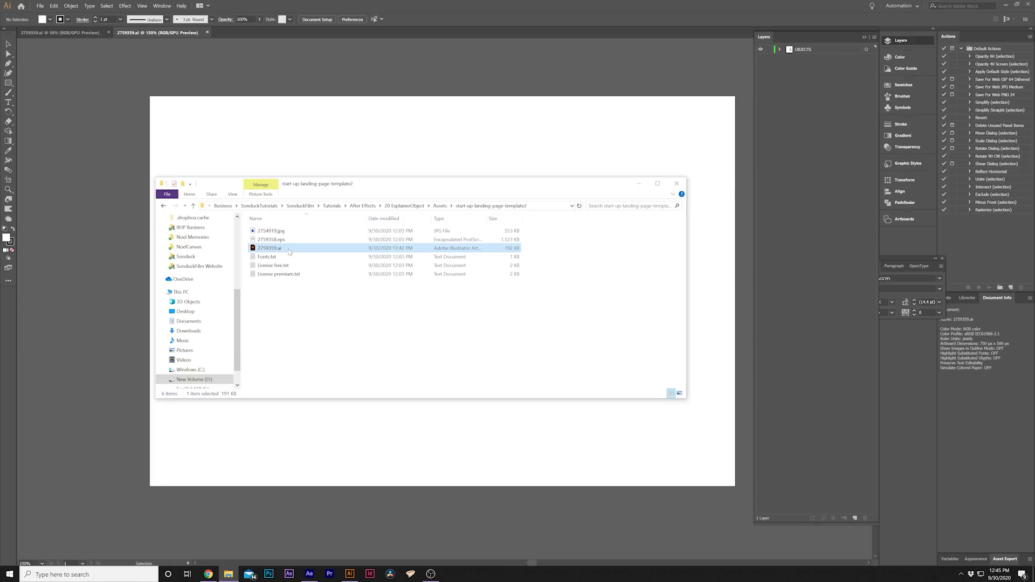
{"action": "right_click", "coordinate": [289, 252]}
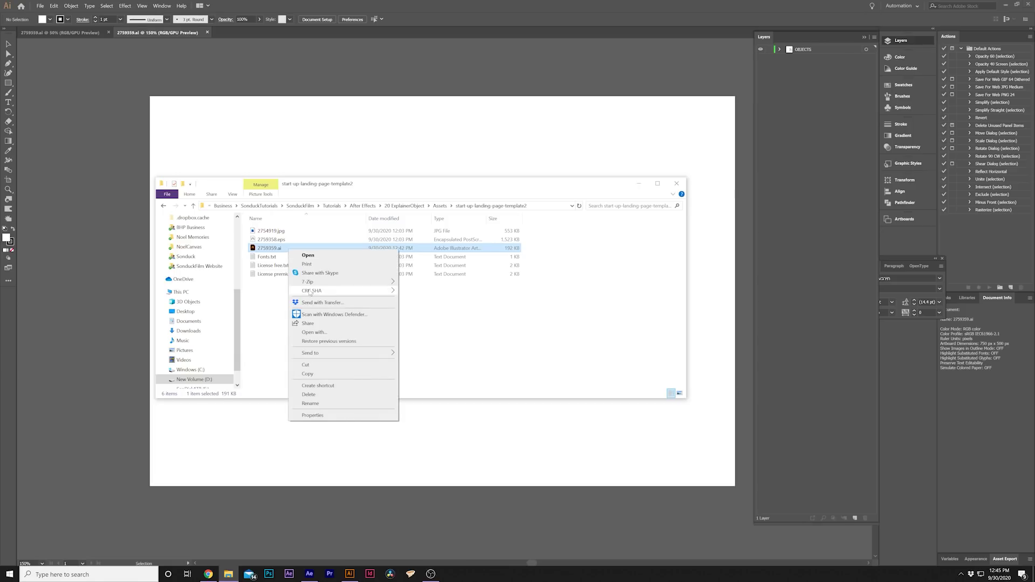
{"action": "left_click", "coordinate": [187, 129]}
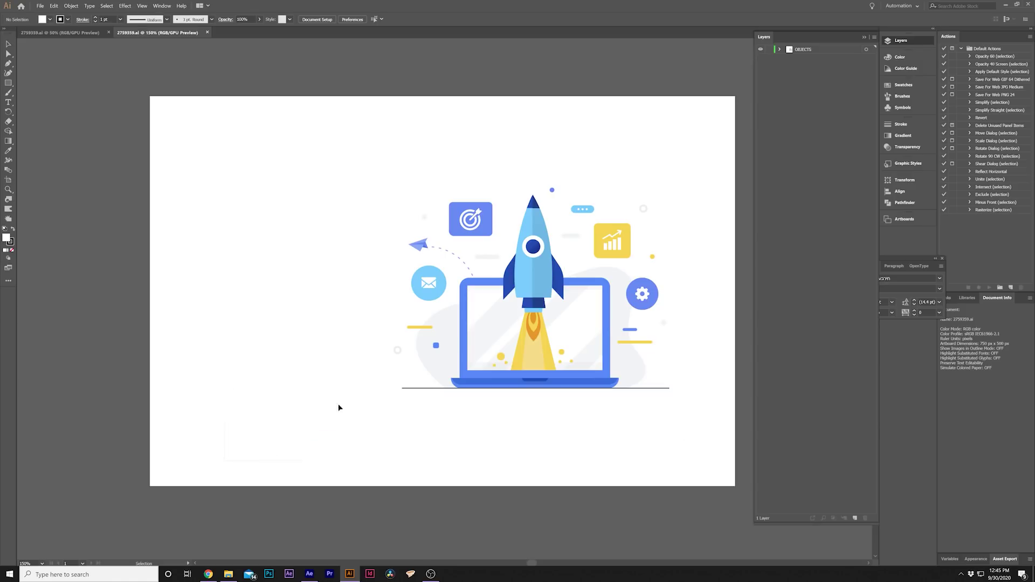
Step: Move the rocket-and-laptop artwork left toward the centre of the artboard and deselect it
{"action": "left_click", "coordinate": [627, 236]}
{"action": "left_click_drag", "start_coordinate": [538, 259], "coordinate": [483, 257]}
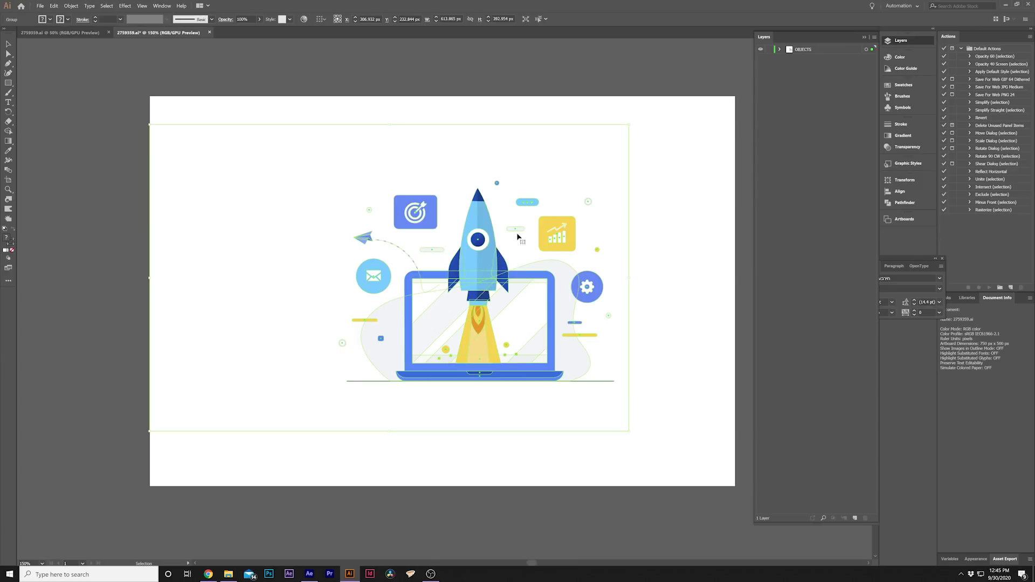
{"action": "left_click", "coordinate": [658, 193]}
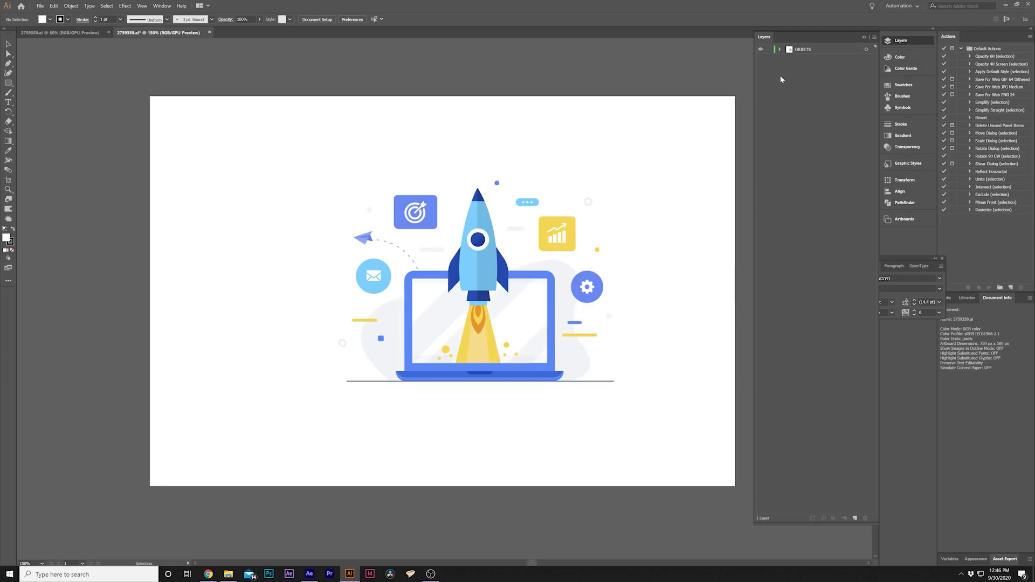
{"action": "left_click", "coordinate": [902, 40]}
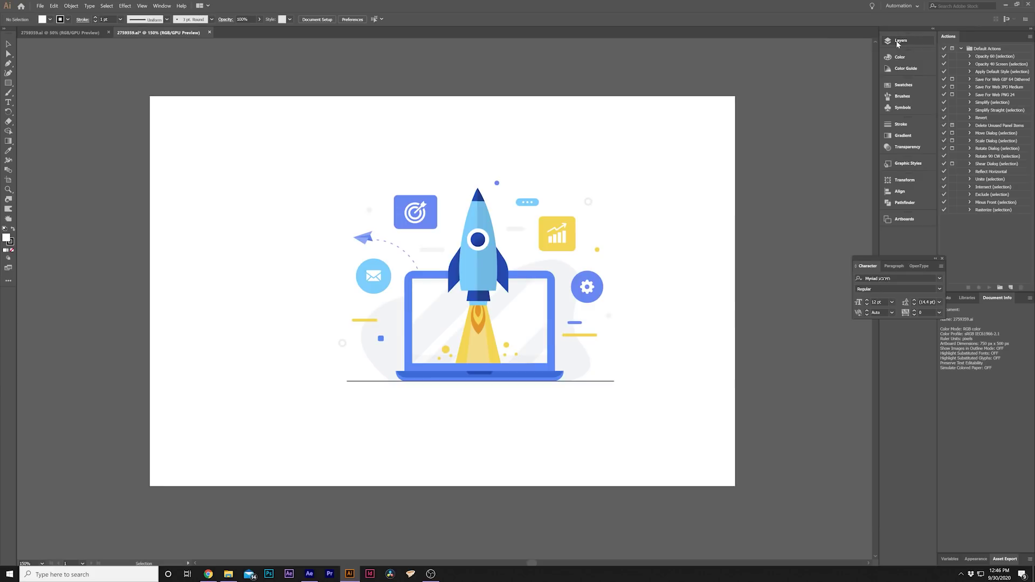
{"action": "left_click", "coordinate": [161, 6]}
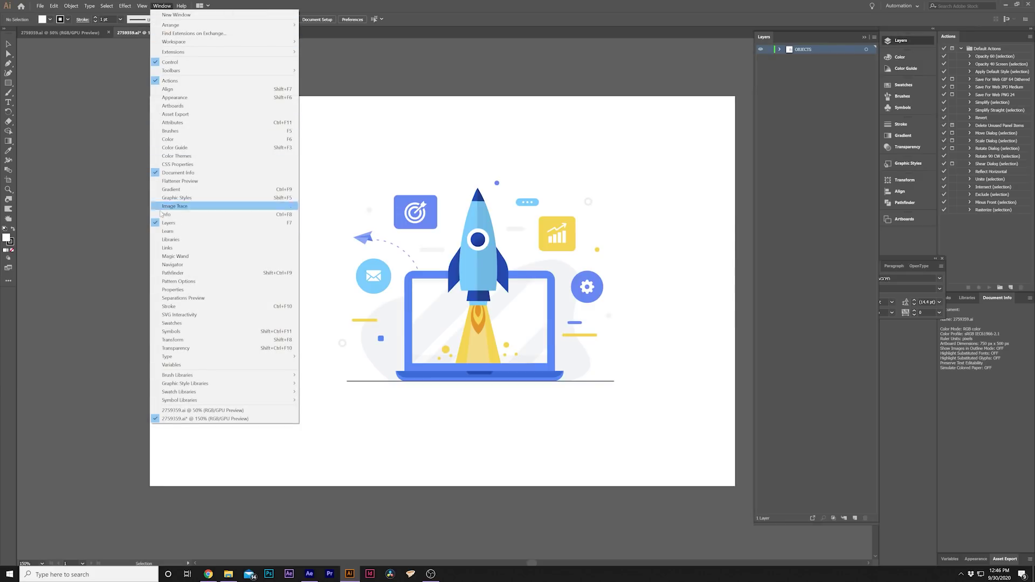
{"action": "left_click", "coordinate": [767, 116]}
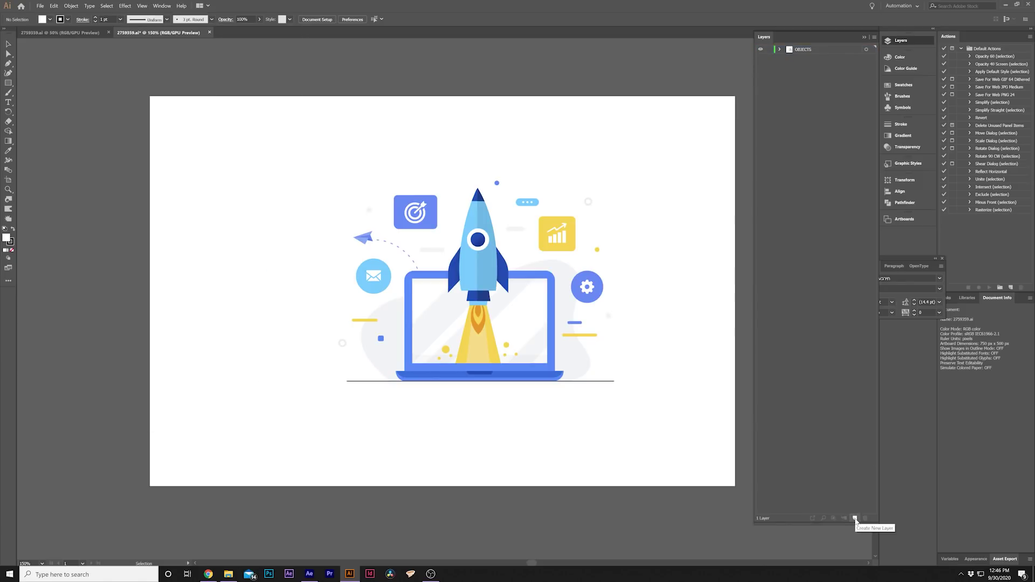
Step: Create eleven new empty layers above the OBJECTS layer
{"action": "left_click", "coordinate": [854, 518]}
{"action": "left_click", "coordinate": [855, 518]}
{"action": "left_click", "coordinate": [855, 518]}
{"action": "left_click", "coordinate": [855, 519]}
{"action": "left_click", "coordinate": [855, 518]}
{"action": "left_click", "coordinate": [854, 519]}
{"action": "left_click", "coordinate": [854, 518]}
{"action": "left_click", "coordinate": [855, 518]}
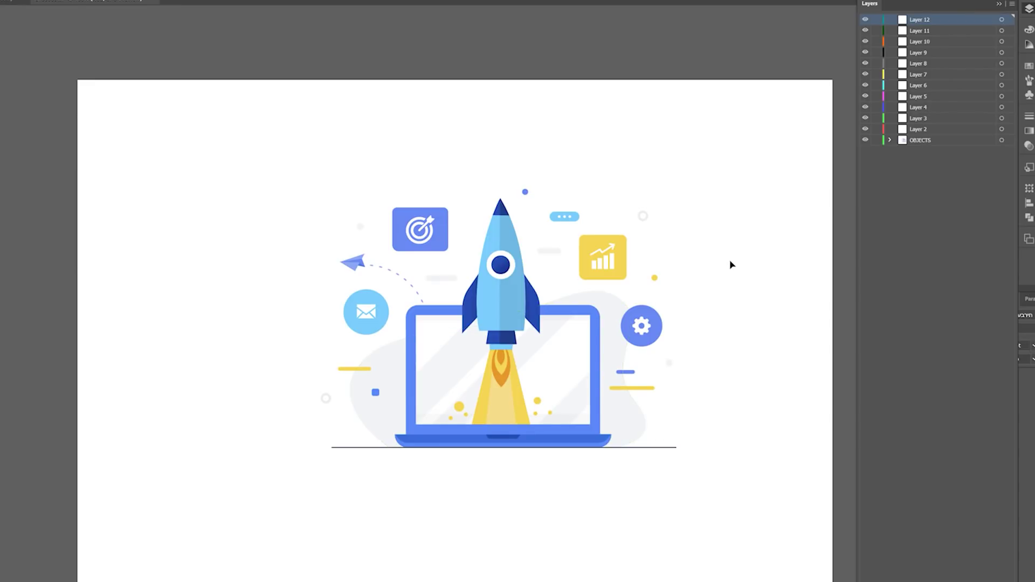
Step: Select the rocket artwork and expand the nested groups of the OBJECTS layer down to the individual icon groups
{"action": "left_click", "coordinate": [892, 138]}
{"action": "left_click", "coordinate": [499, 285]}
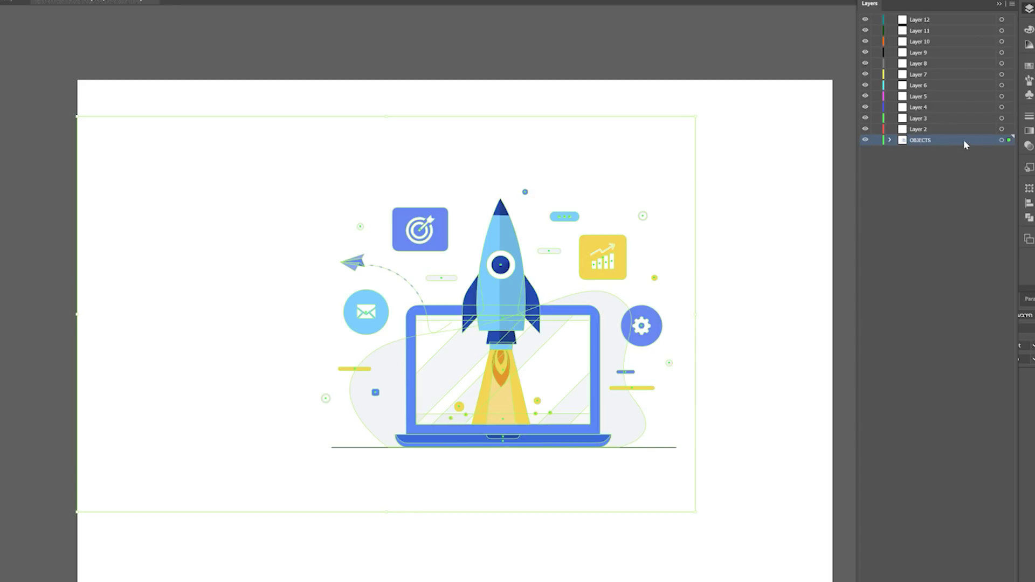
{"action": "left_click", "coordinate": [890, 140]}
{"action": "left_click", "coordinate": [903, 151]}
{"action": "left_click", "coordinate": [915, 162]}
{"action": "left_click", "coordinate": [927, 173]}
{"action": "left_click", "coordinate": [938, 184]}
{"action": "left_click", "coordinate": [939, 216]}
{"action": "left_click", "coordinate": [950, 228]}
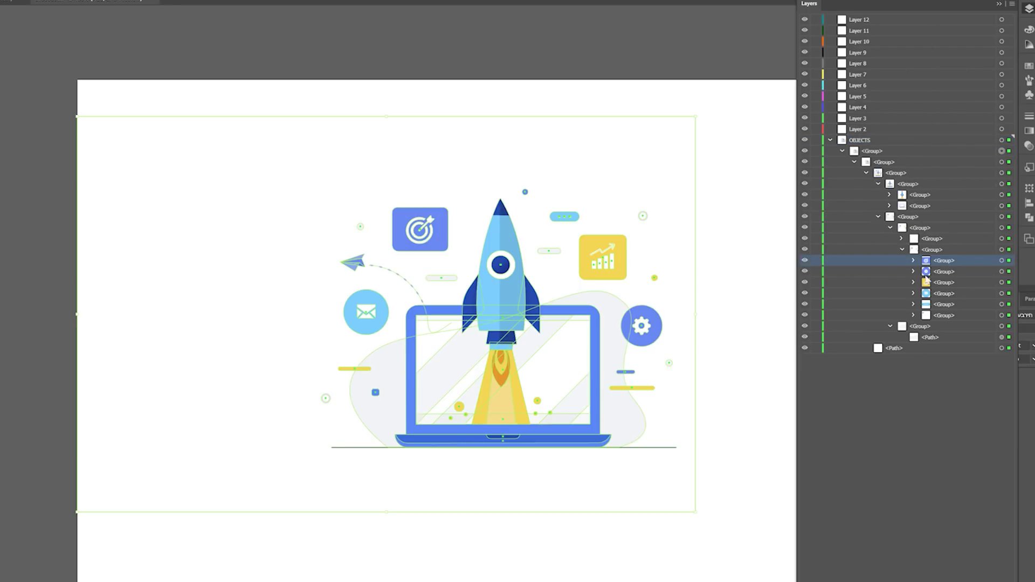
Step: Identify the target icon's group by toggling visibility, move it into Layer 2, and check that layer's content
{"action": "left_click", "coordinate": [805, 261]}
{"action": "left_click", "coordinate": [805, 261]}
{"action": "left_click", "coordinate": [805, 272]}
{"action": "left_click", "coordinate": [805, 272]}
{"action": "left_click", "coordinate": [805, 283]}
{"action": "left_click", "coordinate": [805, 284]}
{"action": "left_click", "coordinate": [963, 264]}
{"action": "left_click", "coordinate": [867, 129]}
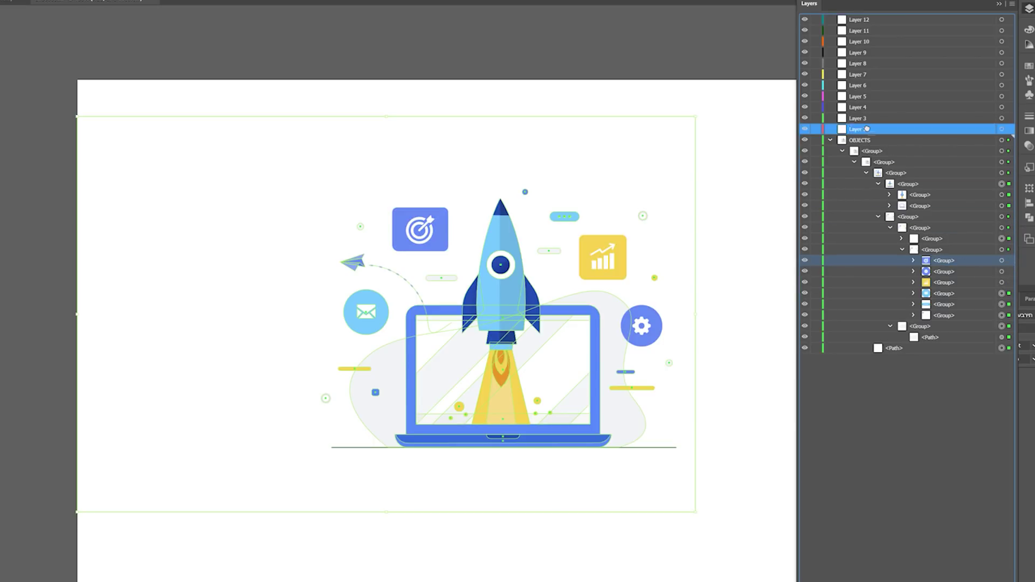
{"action": "left_click_drag", "start_coordinate": [865, 129], "coordinate": [865, 129]}
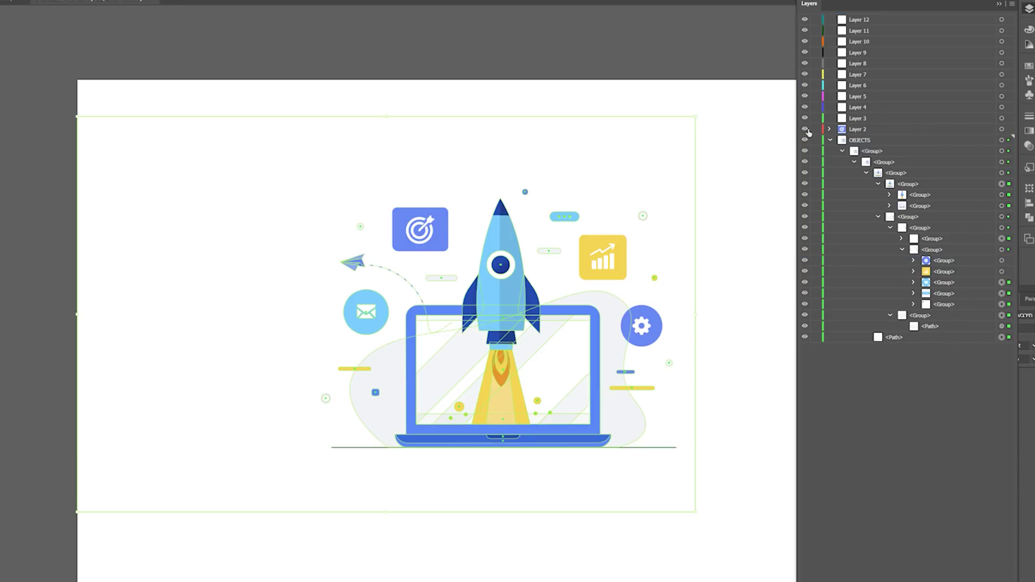
{"action": "left_click", "coordinate": [805, 130]}
{"action": "left_click", "coordinate": [805, 129]}
{"action": "left_click", "coordinate": [805, 130]}
{"action": "left_click", "coordinate": [805, 130]}
{"action": "left_click", "coordinate": [865, 130]}
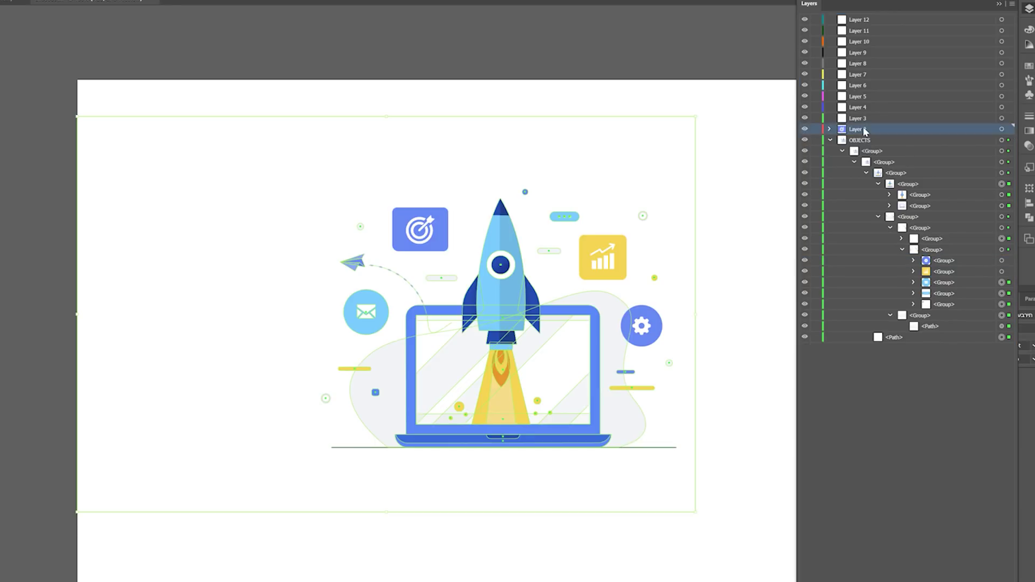
Step: Move the gear, chart, envelope, speech-bubble and paper-plane groups into Layers 3, 4, 5, 6 and 7, and hide the OBJECTS layer
{"action": "left_click", "coordinate": [937, 250]}
{"action": "left_click_drag", "start_coordinate": [941, 261], "coordinate": [866, 119]}
{"action": "left_click_drag", "start_coordinate": [938, 261], "coordinate": [869, 106]}
{"action": "left_click_drag", "start_coordinate": [942, 262], "coordinate": [866, 96]}
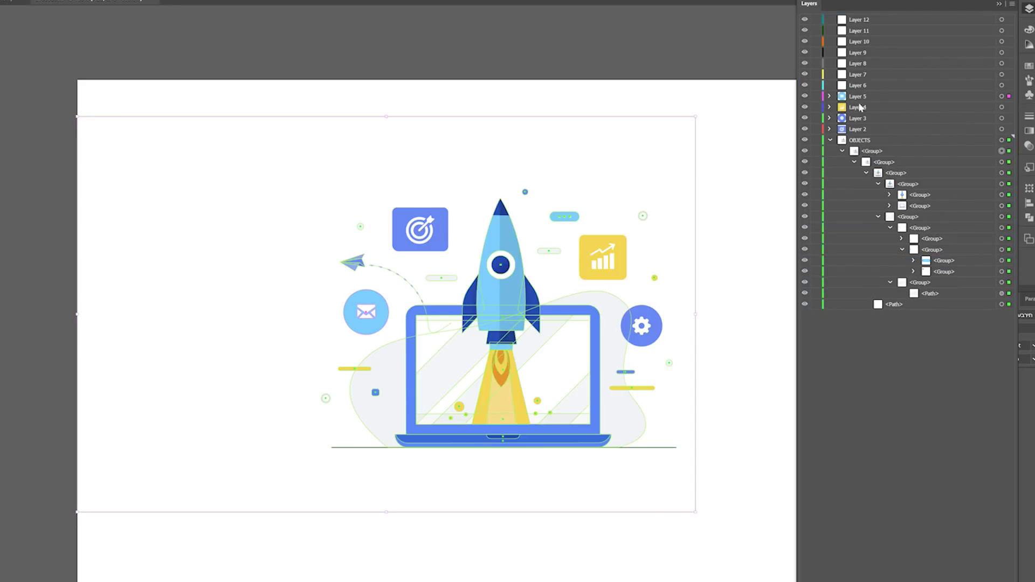
{"action": "left_click_drag", "start_coordinate": [925, 261], "coordinate": [862, 86]}
{"action": "left_click_drag", "start_coordinate": [934, 262], "coordinate": [880, 100]}
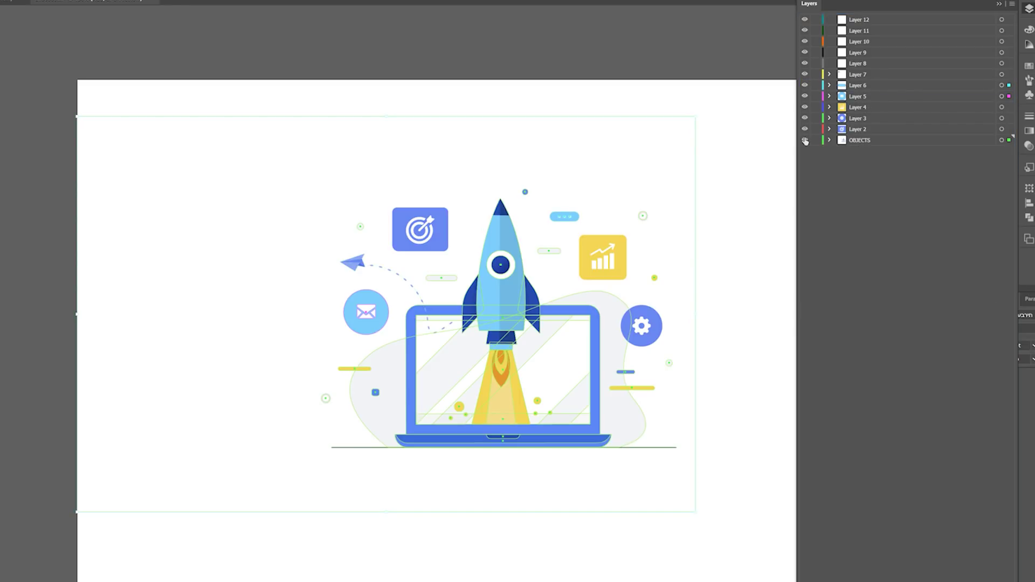
{"action": "left_click", "coordinate": [805, 141]}
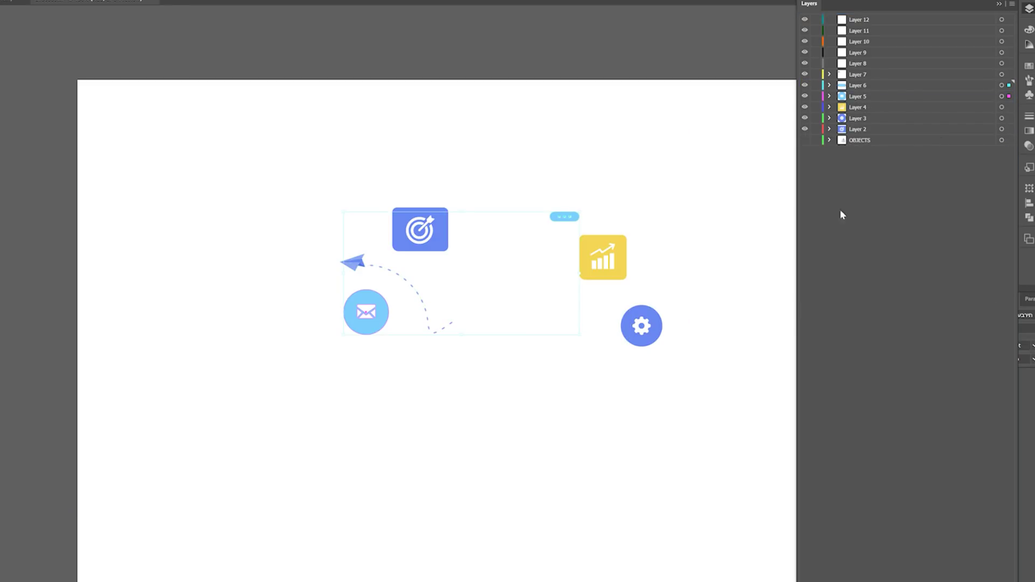
{"action": "left_click", "coordinate": [502, 441]}
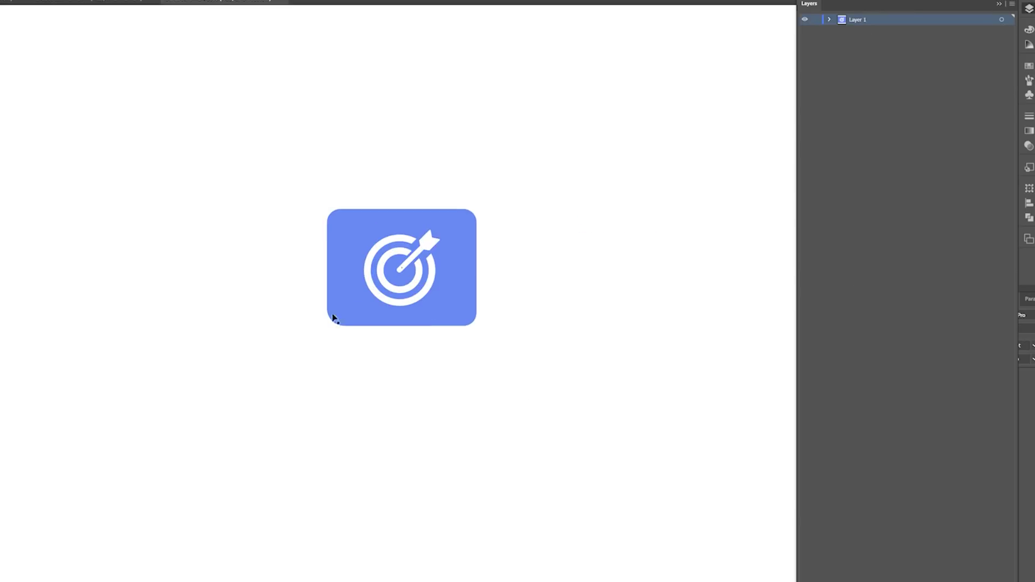
Step: Copy the target icon from the untitled document and paste it into Layer 2 of 2759359.ai, placed at about X 346 px, Y 151 px
{"action": "scroll", "coordinate": [373, 354], "scroll_direction": "down", "scroll_amount": 6}
{"action": "scroll", "coordinate": [372, 371], "scroll_direction": "up", "scroll_amount": 1}
{"action": "key", "text": "ctrl+a"}
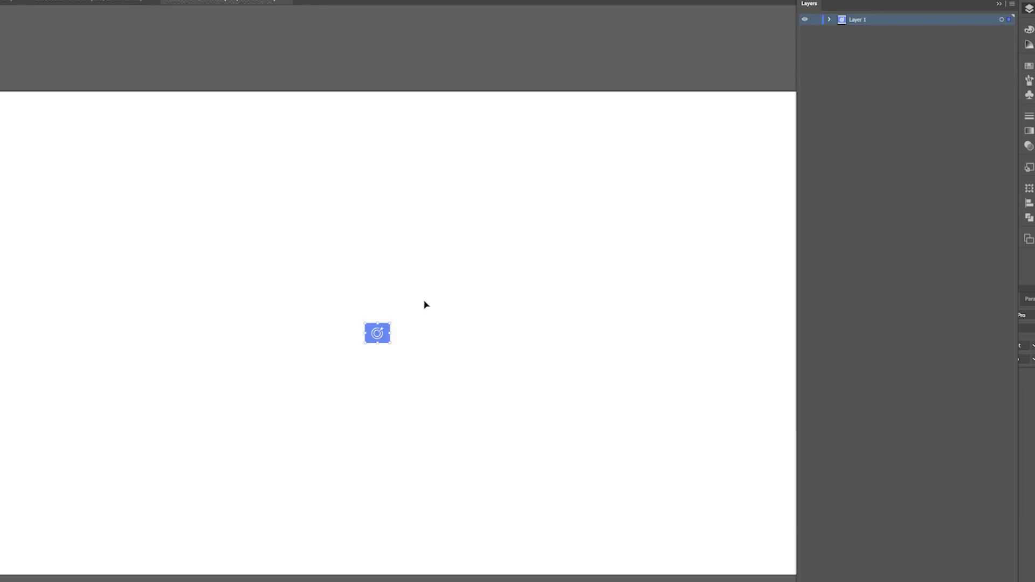
{"action": "left_click", "coordinate": [399, 279]}
{"action": "scroll", "coordinate": [329, 374], "scroll_direction": "up", "scroll_amount": 3}
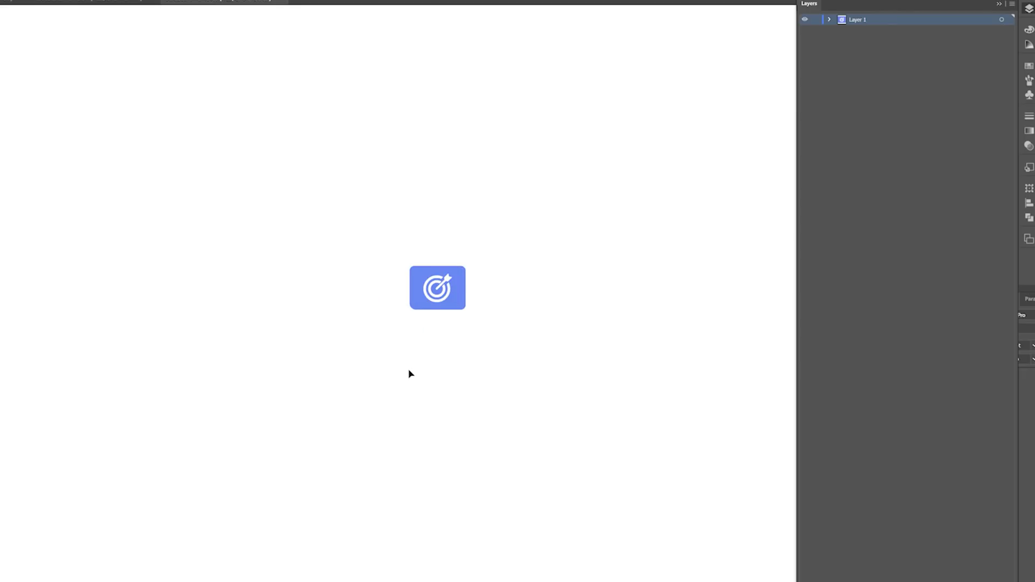
{"action": "key", "text": "ctrl+a"}
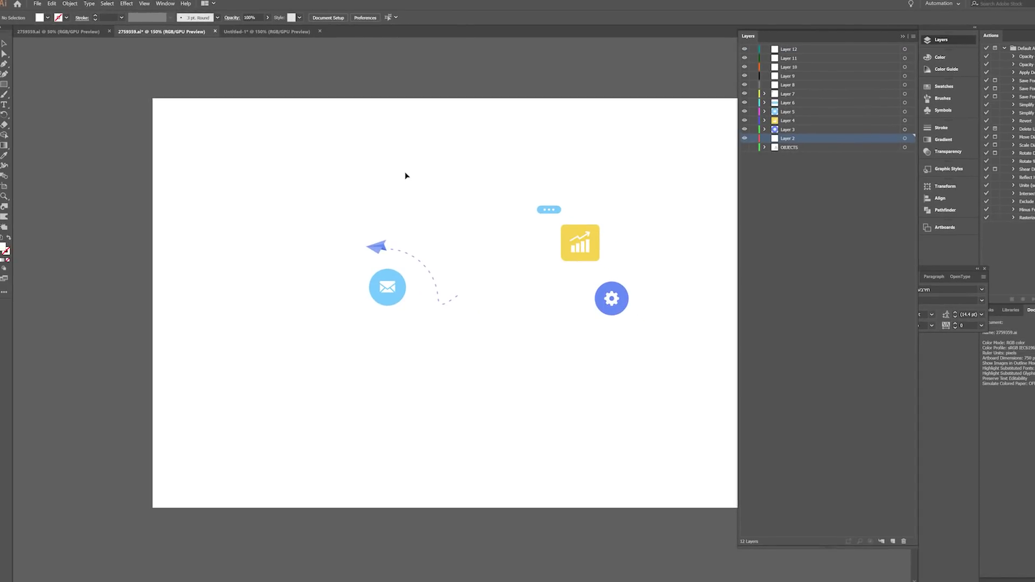
{"action": "key", "text": "ctrl+v"}
{"action": "left_click_drag", "start_coordinate": [475, 302], "coordinate": [454, 215]}
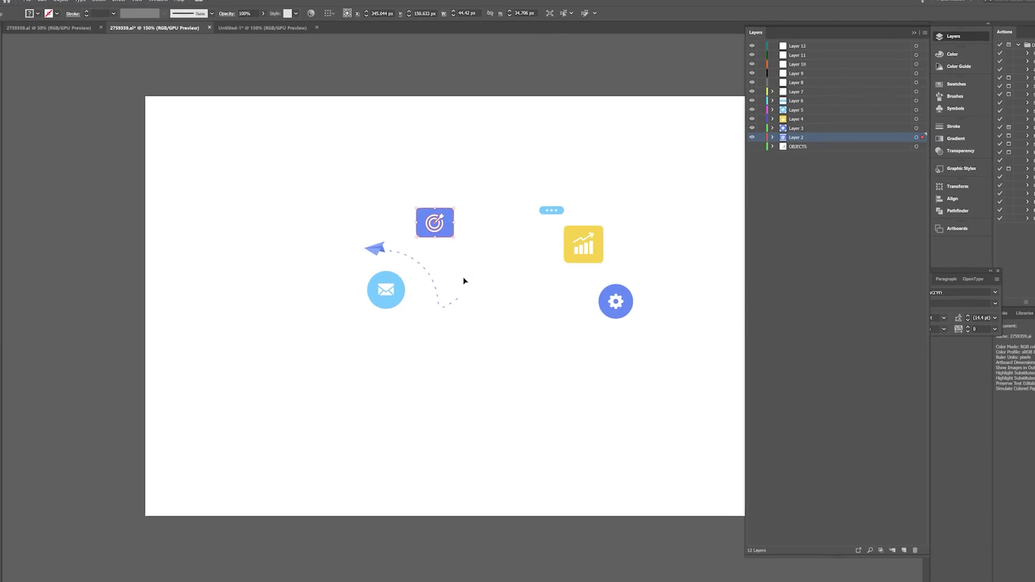
Step: Show the OBJECTS layer again with its nested groups expanded, and select its remaining artwork
{"action": "left_click", "coordinate": [790, 145]}
{"action": "left_click", "coordinate": [769, 145]}
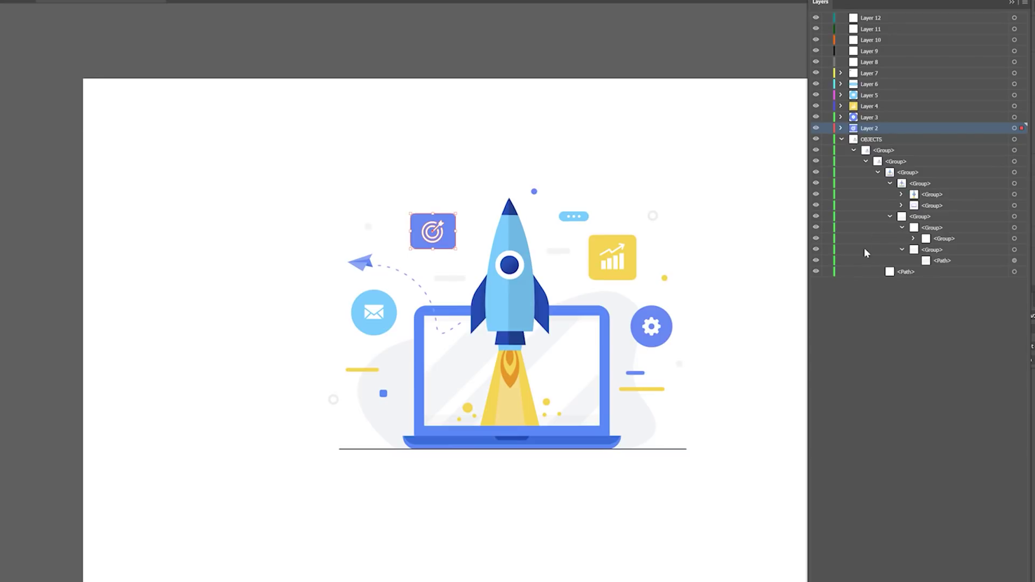
{"action": "left_click", "coordinate": [907, 339]}
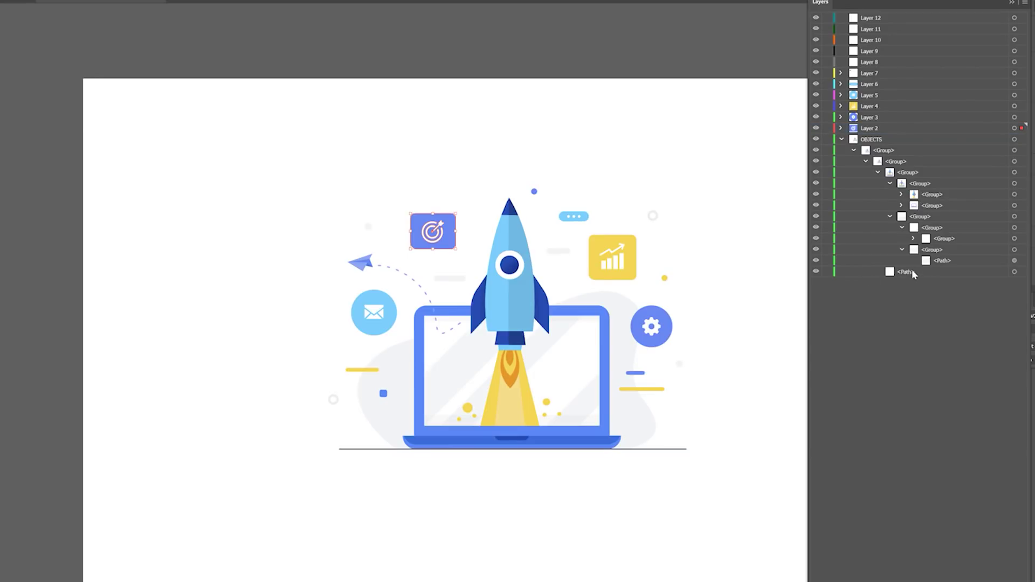
{"action": "left_click", "coordinate": [558, 253]}
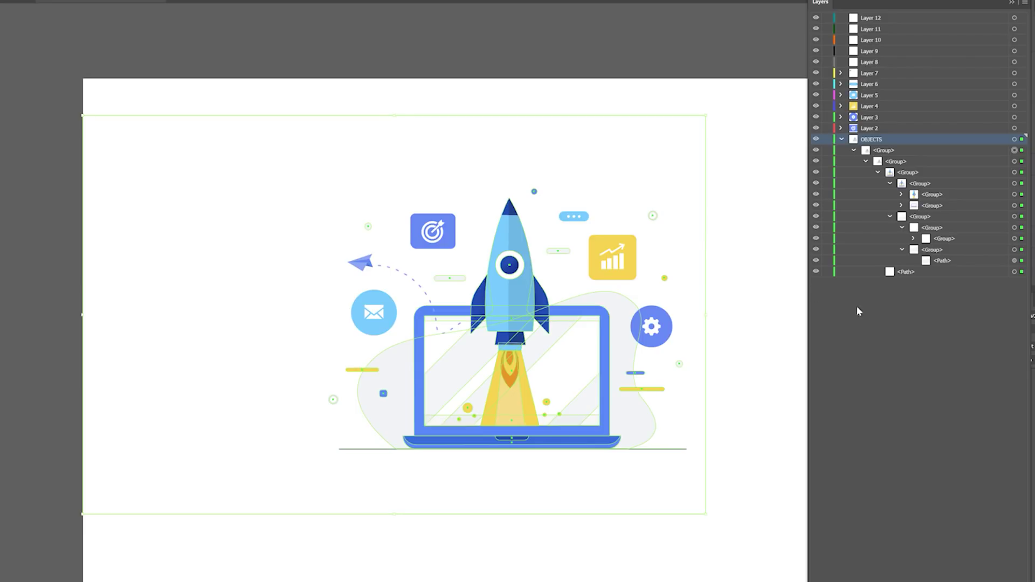
Step: Repeatedly ungroup the nested OBJECTS artwork until its main groups sit directly under the layer
{"action": "left_click", "coordinate": [631, 572]}
{"action": "left_click", "coordinate": [501, 265]}
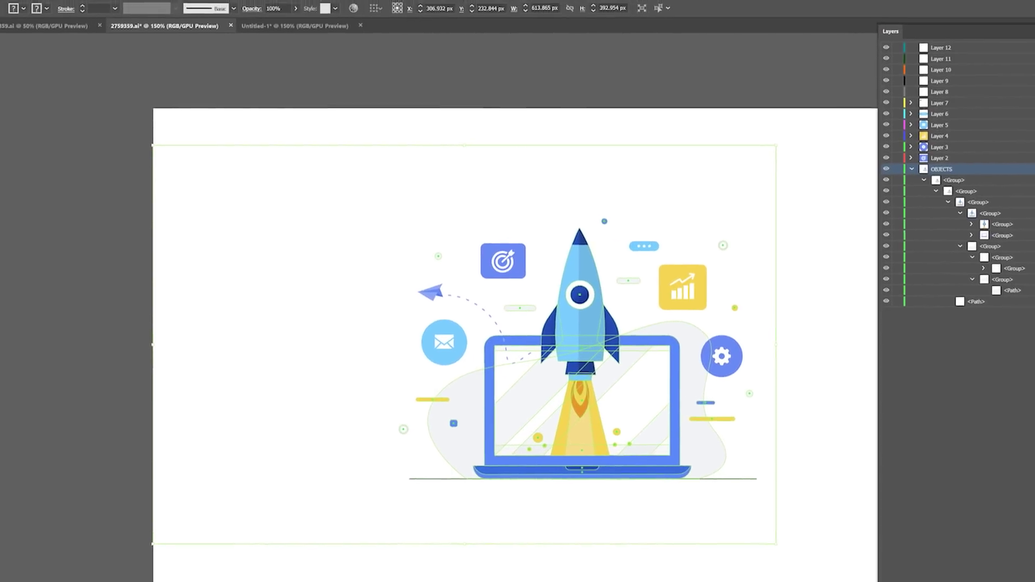
{"action": "left_click", "coordinate": [90, 7]}
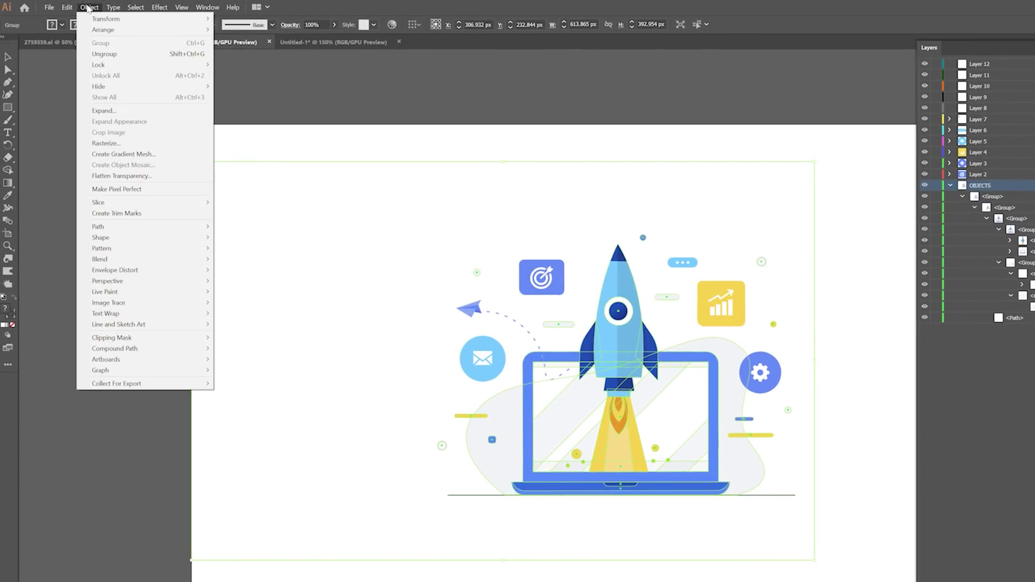
{"action": "left_click", "coordinate": [112, 54]}
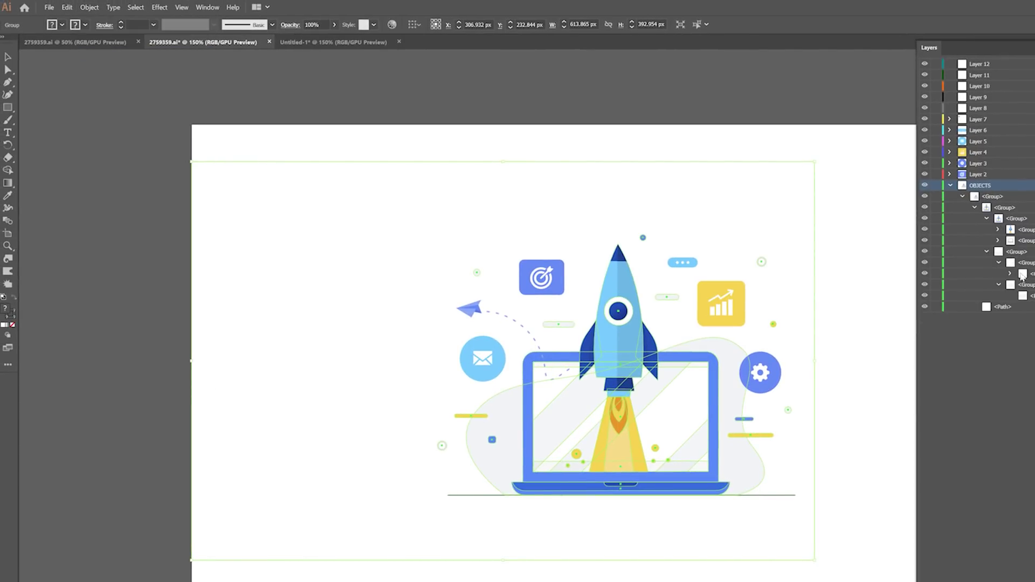
{"action": "left_click", "coordinate": [89, 7]}
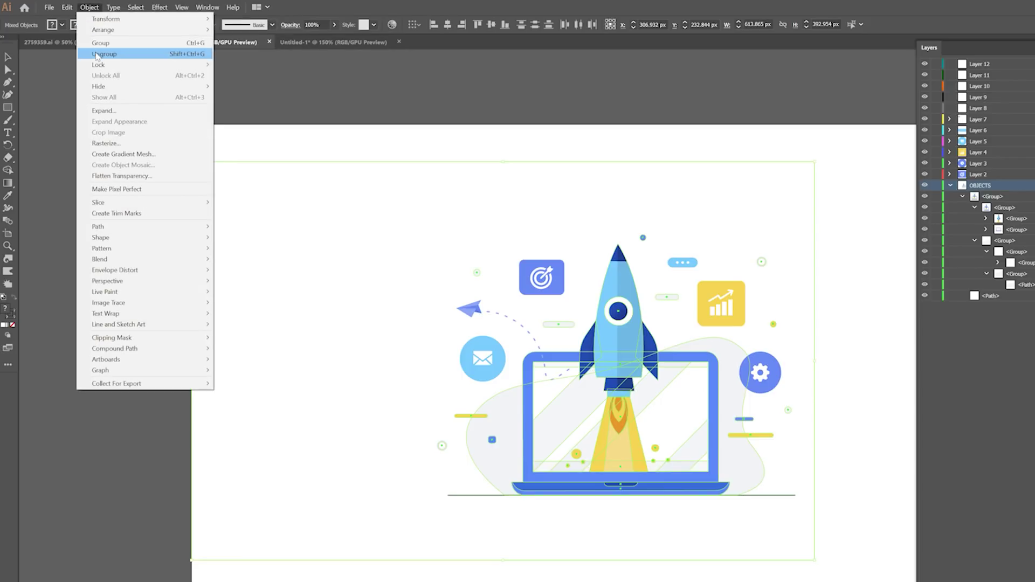
{"action": "left_click", "coordinate": [112, 53]}
{"action": "left_click", "coordinate": [90, 7]}
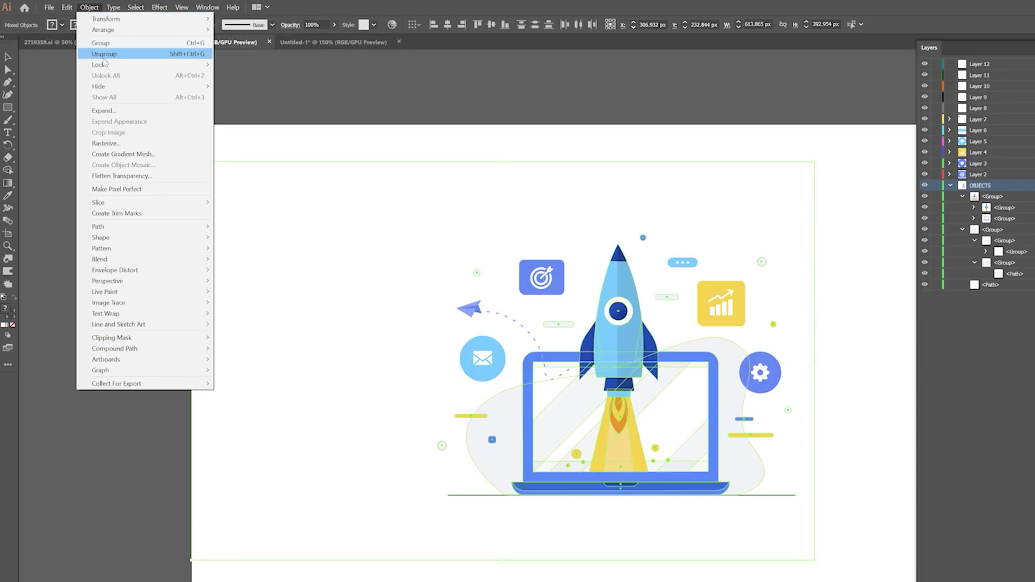
{"action": "left_click", "coordinate": [104, 59]}
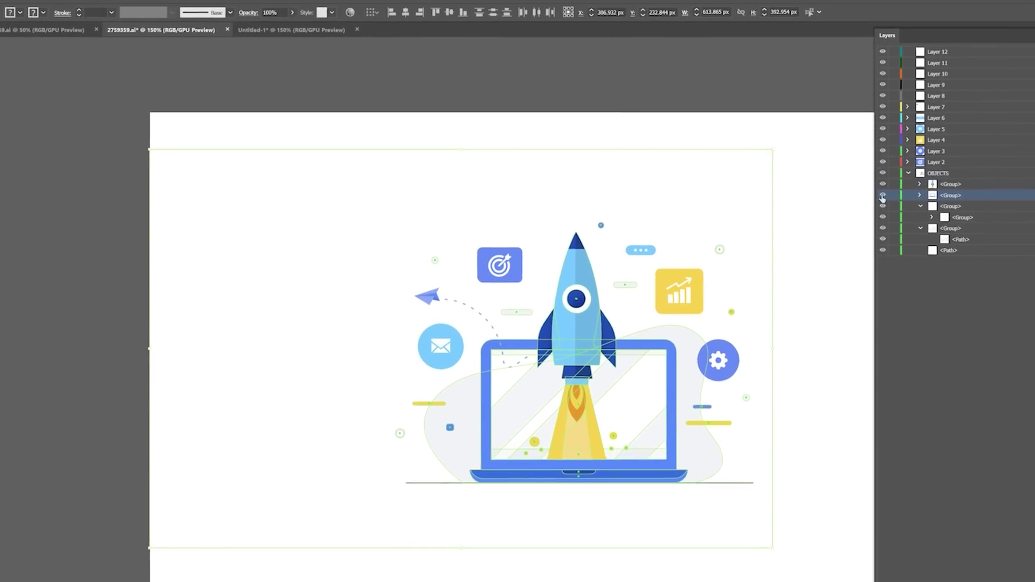
Step: Identify the laptop group by toggling visibility, remove the ground line path from it, and move the group into Layer 8
{"action": "left_click", "coordinate": [874, 181]}
{"action": "left_click", "coordinate": [915, 193]}
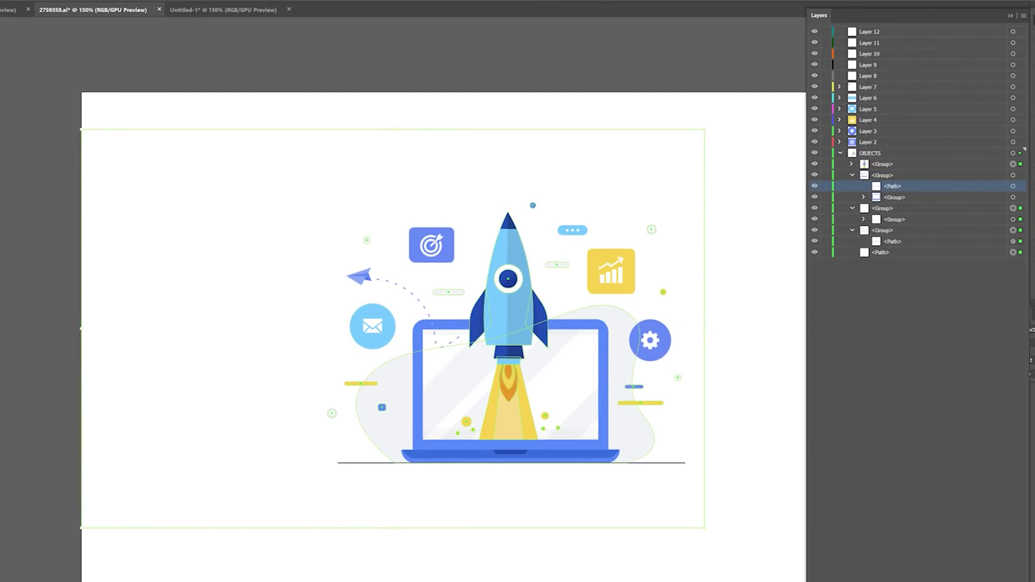
{"action": "left_click", "coordinate": [1019, 580]}
{"action": "left_click_drag", "start_coordinate": [889, 175], "coordinate": [879, 78]}
Step: Move the grey background shape into Layer 9, placed below Layer 2, and the rocket group into Layer 10, checking their visibility
{"action": "left_click", "coordinate": [815, 199]}
{"action": "left_click", "coordinate": [815, 199]}
{"action": "left_click", "coordinate": [815, 198]}
{"action": "left_click", "coordinate": [815, 199]}
{"action": "left_click_drag", "start_coordinate": [880, 198], "coordinate": [868, 58]}
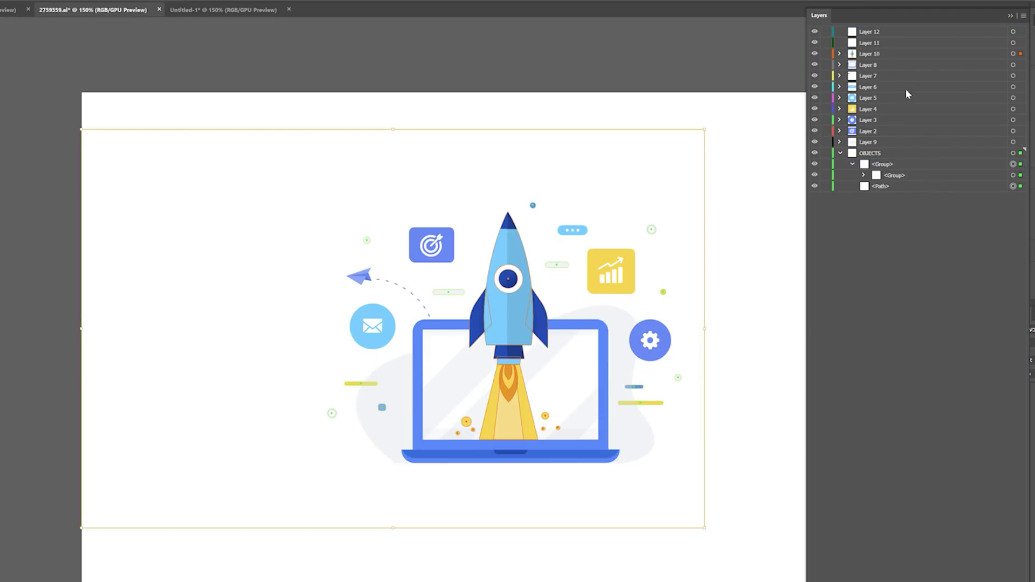
{"action": "left_click", "coordinate": [814, 54]}
{"action": "left_click", "coordinate": [815, 53]}
Step: Check the leftover decorative shapes by toggling their visibility, and delete the OBJECTS layer and the empty Layers 11 and 12
{"action": "left_click", "coordinate": [817, 165]}
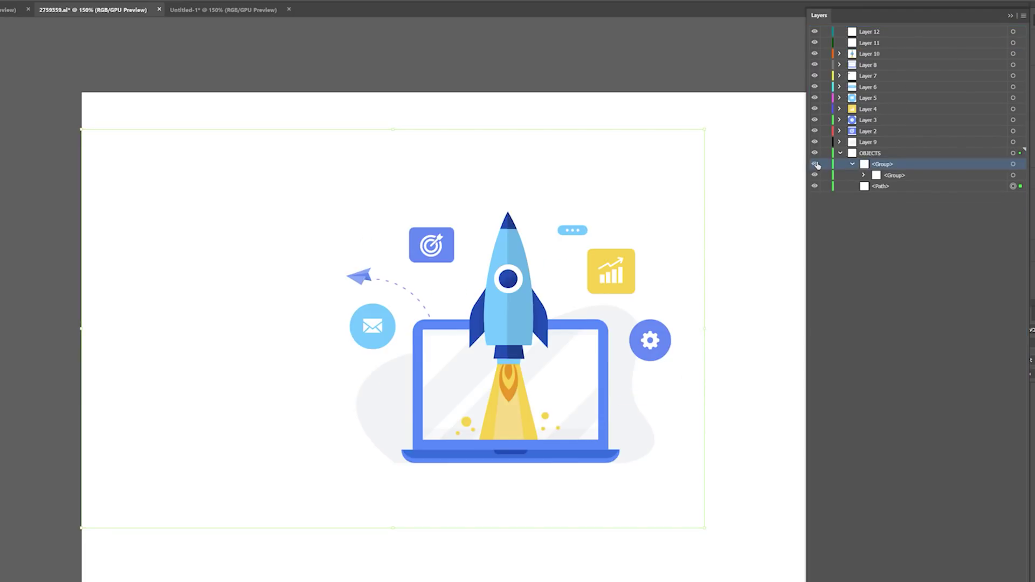
{"action": "left_click", "coordinate": [815, 164]}
{"action": "left_click", "coordinate": [814, 164]}
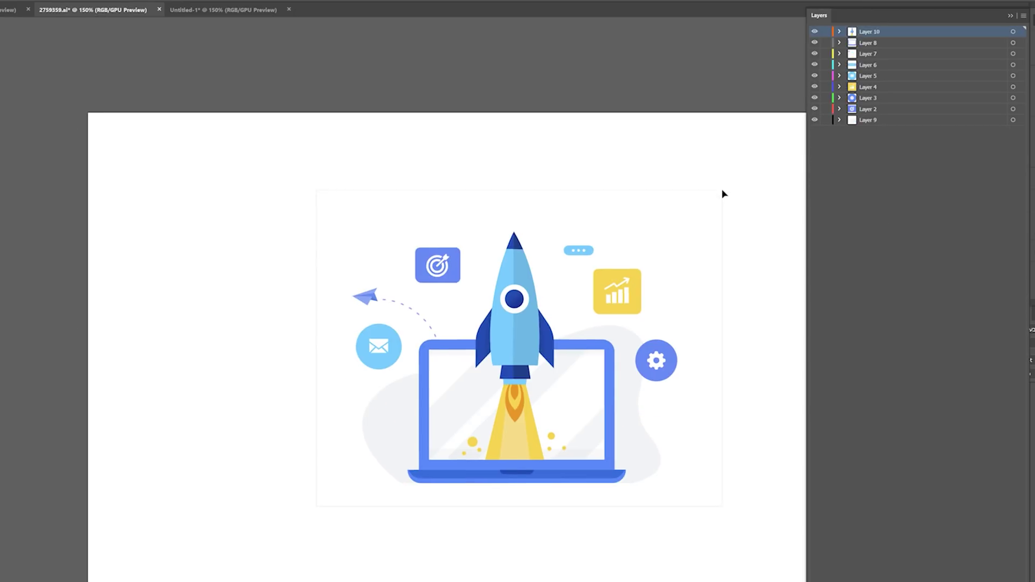
Step: Shift the illustration towards the artboard's centre and rename the layers Rocket, Laptop, Paper Plane, Dots, Mail, Graph, Cog, Target and Smoke
{"action": "left_click_drag", "start_coordinate": [521, 318], "coordinate": [466, 302]}
{"action": "left_click_drag", "start_coordinate": [461, 313], "coordinate": [459, 312]}
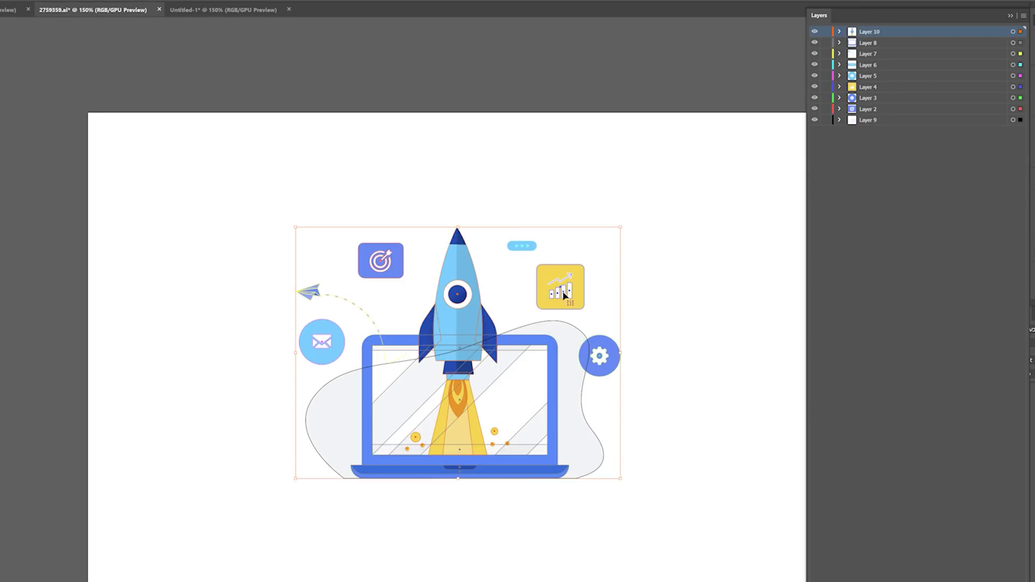
{"action": "double_click", "coordinate": [870, 117]}
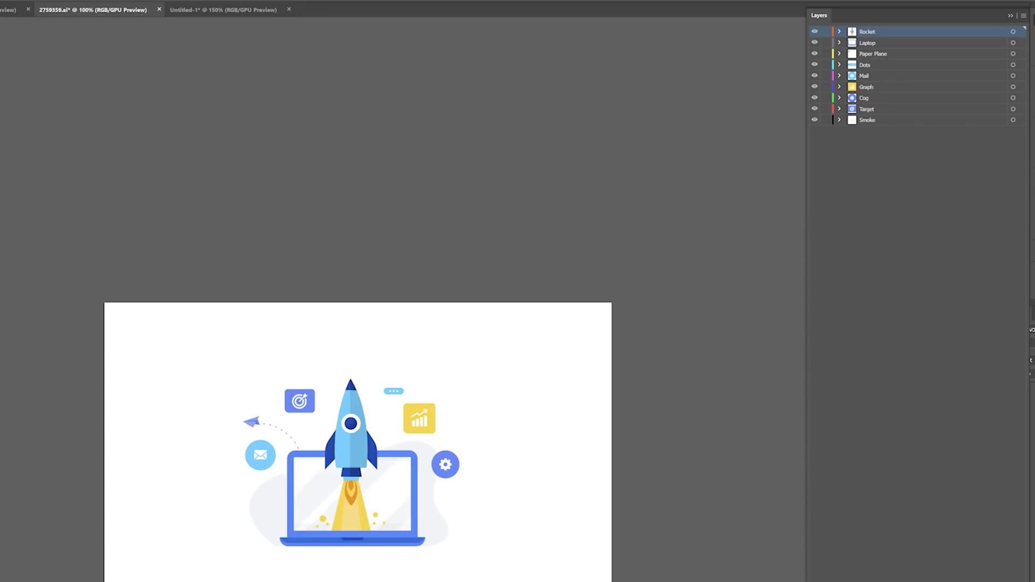
Step: Open the options of Artboard 1 and set its size to 1920 px wide by 1080 px high
{"action": "left_click", "coordinate": [101, 5]}
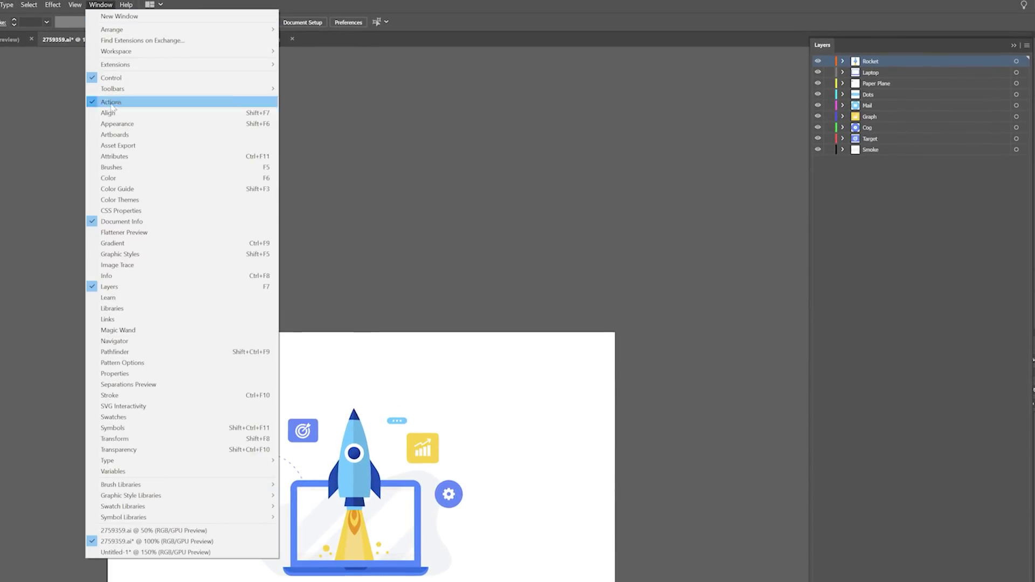
{"action": "left_click", "coordinate": [115, 134]}
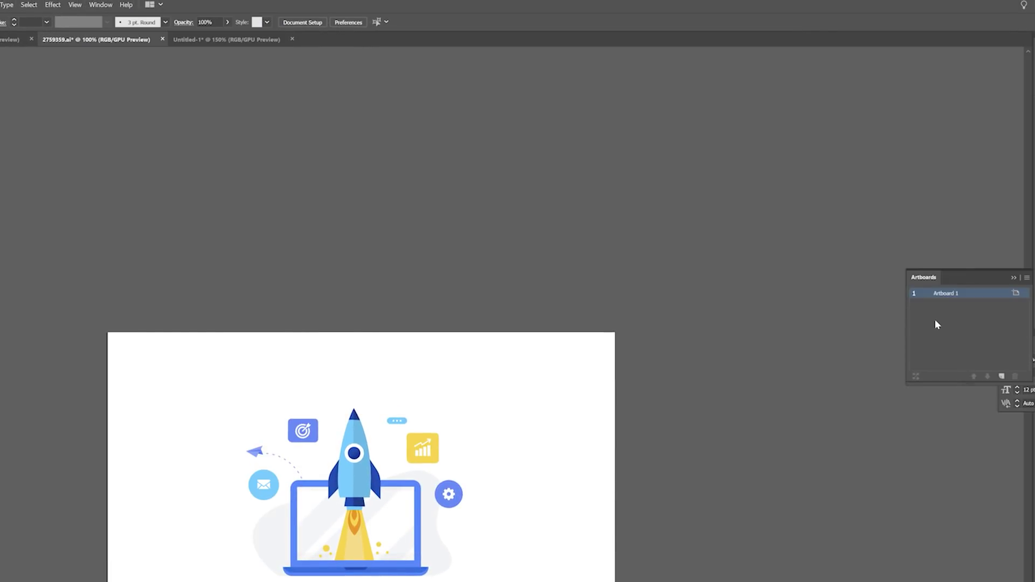
{"action": "left_click", "coordinate": [1017, 295]}
{"action": "double_click", "coordinate": [515, 254]}
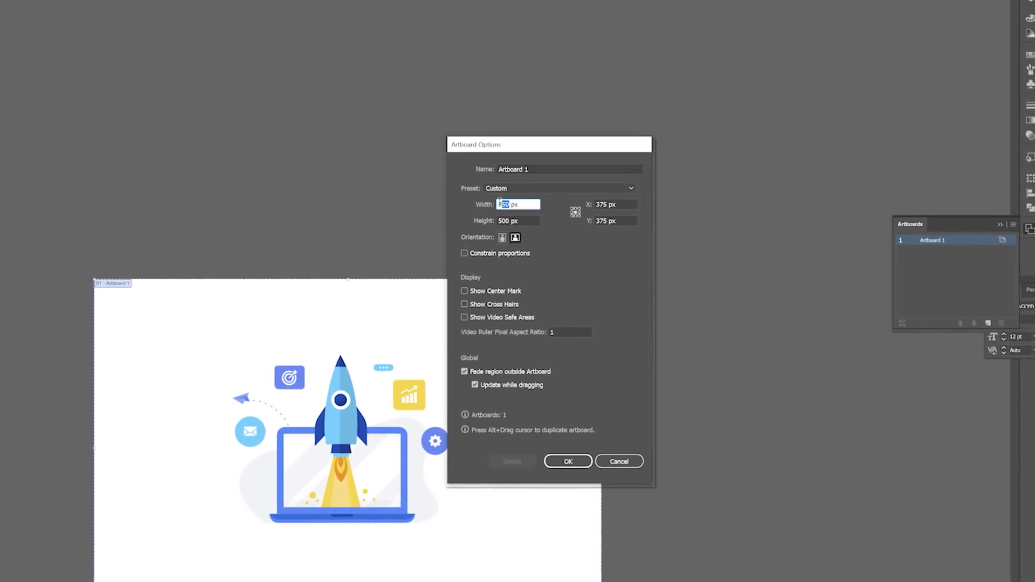
{"action": "type", "text": "190"}
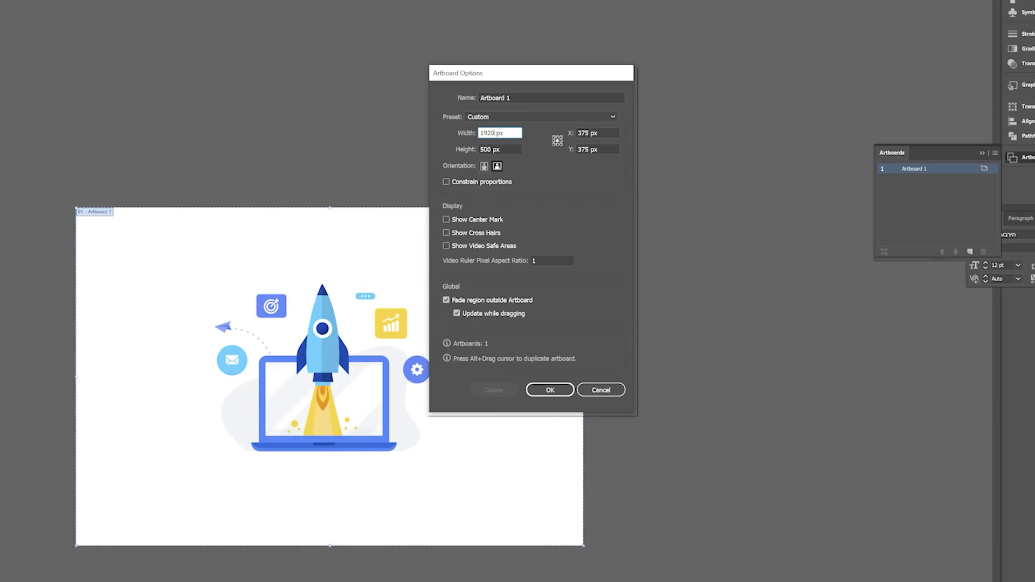
{"action": "key", "text": "Tab"}
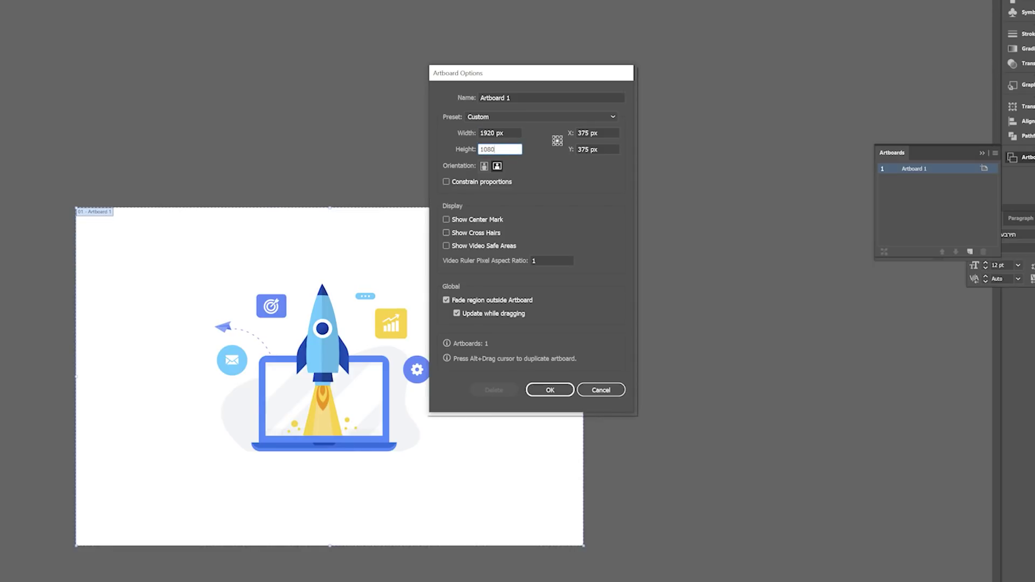
{"action": "left_click", "coordinate": [550, 390]}
Step: Select the whole illustration, scale it up proportionally to fill more of the artboard, and centre it
{"action": "scroll", "coordinate": [498, 334], "scroll_direction": "down", "scroll_amount": 2}
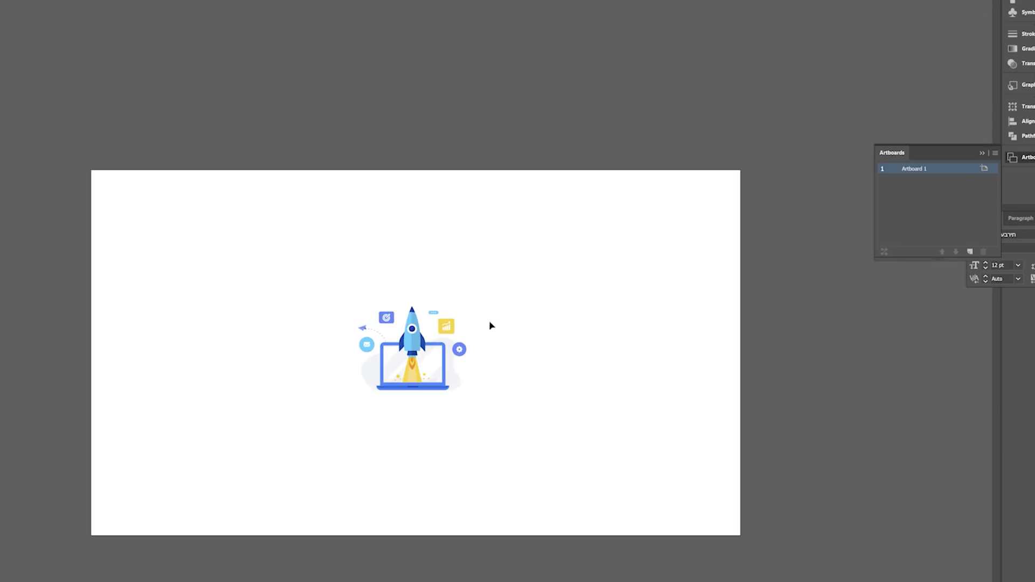
{"action": "left_click_drag", "start_coordinate": [336, 424], "coordinate": [615, 173]}
{"action": "left_click_drag", "start_coordinate": [494, 265], "coordinate": [433, 311]}
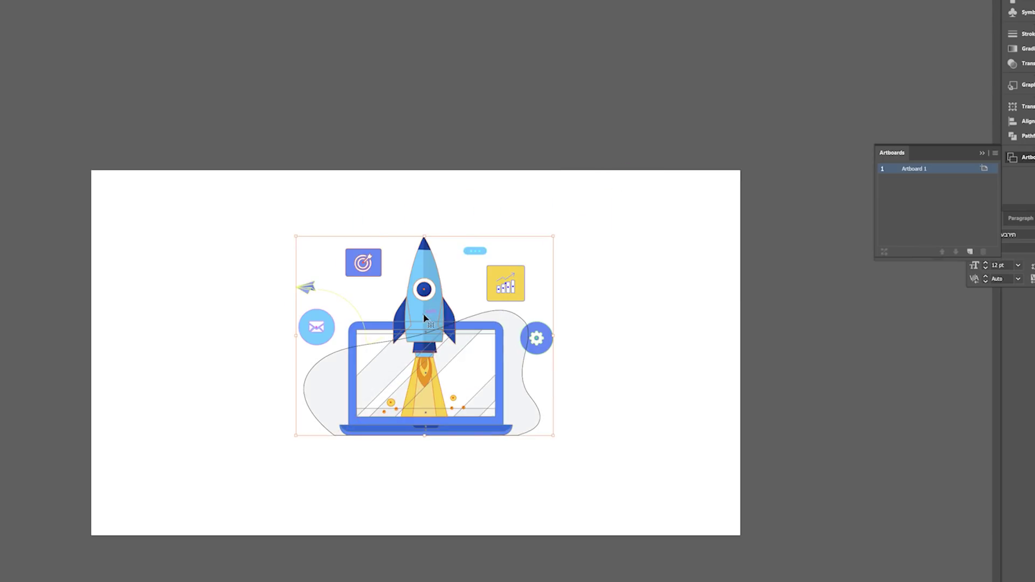
{"action": "left_click_drag", "start_coordinate": [553, 237], "coordinate": [602, 197]}
{"action": "left_click_drag", "start_coordinate": [463, 283], "coordinate": [421, 318]}
{"action": "left_click", "coordinate": [654, 369]}
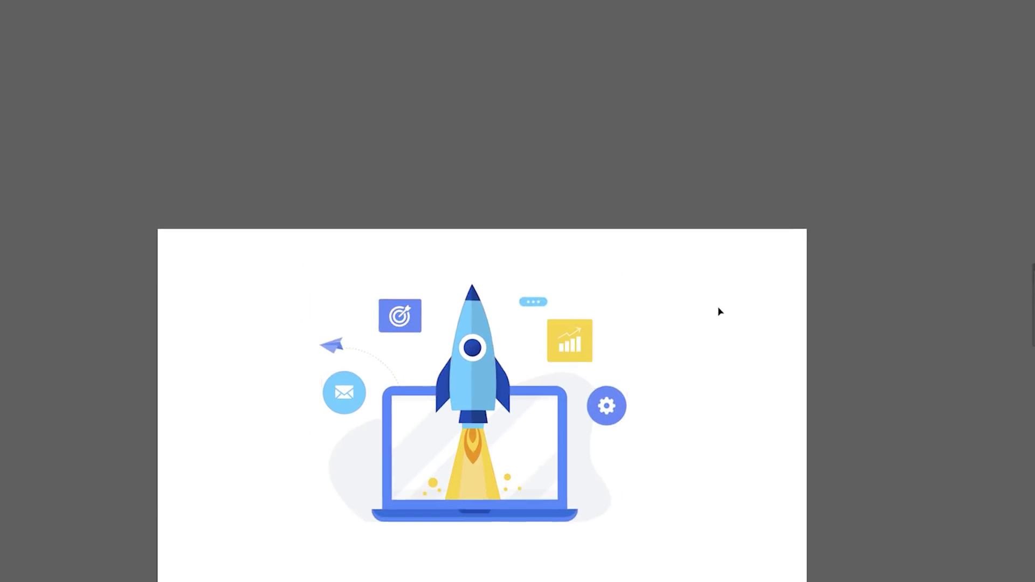
Step: Save the document as a new Illustrator CC file with PDF compatibility, embedded ICC profiles and compression
{"action": "left_click", "coordinate": [53, 7]}
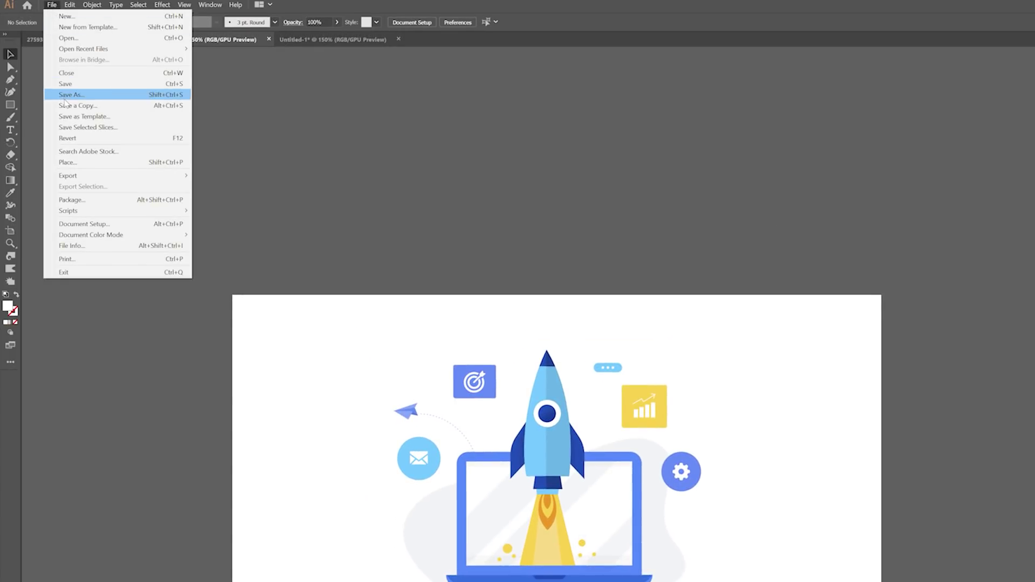
{"action": "left_click", "coordinate": [78, 98]}
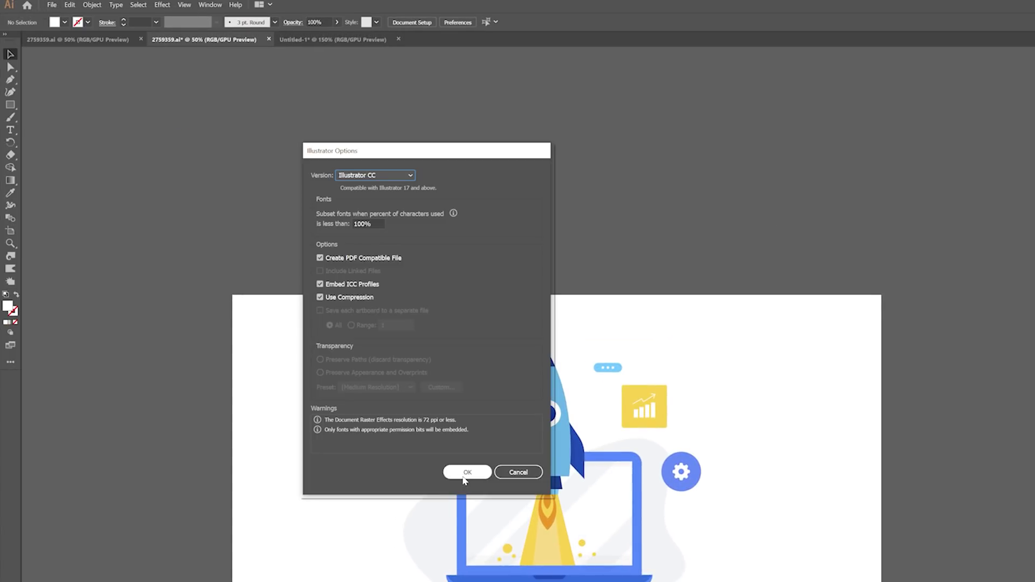
{"action": "left_click", "coordinate": [467, 473]}
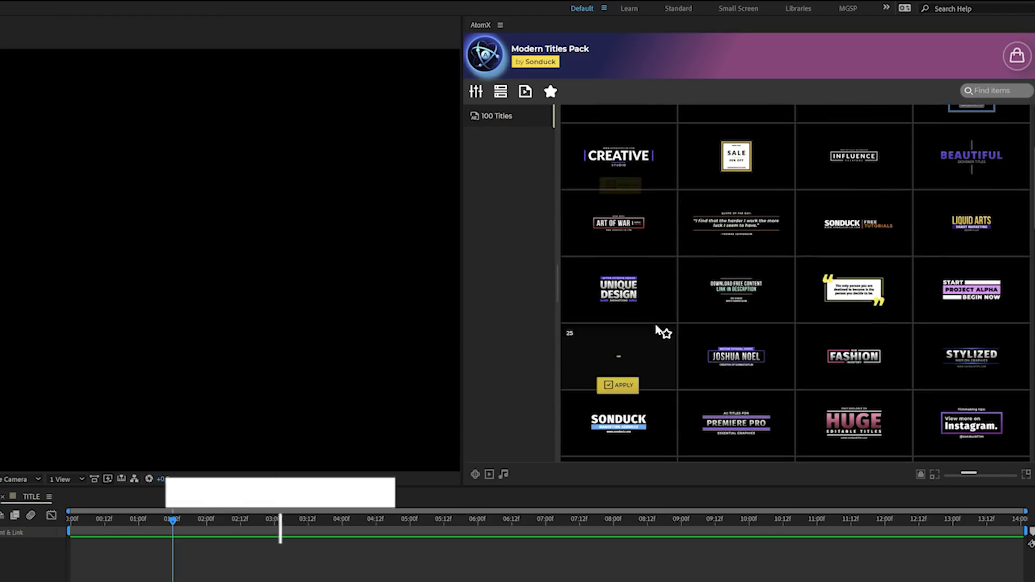
Step: Switch to After Effects and apply the Crazy Birds title from the Modern Titles Pack to the TITLE composition
{"action": "mouse_move", "coordinate": [631, 291]}
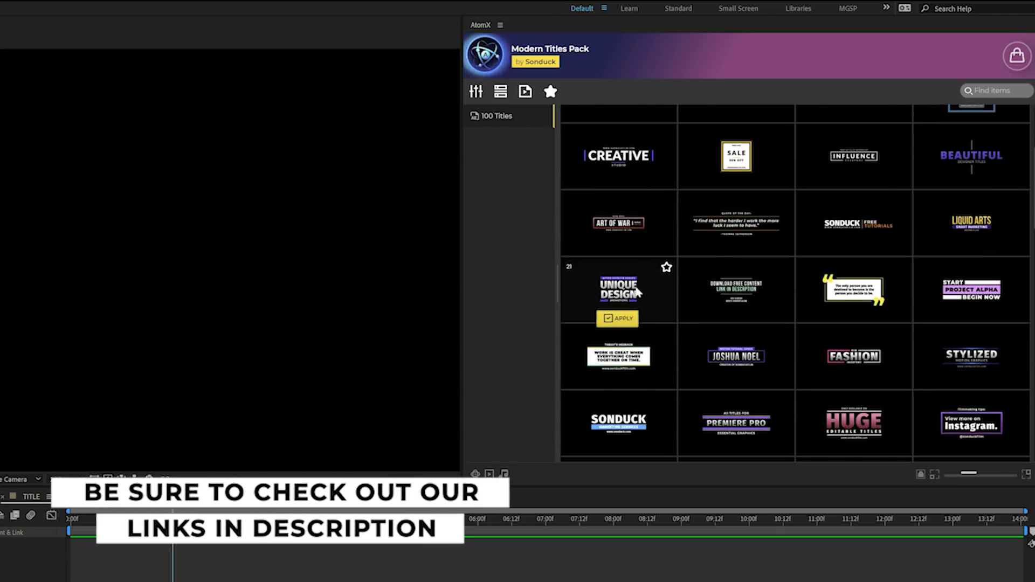
{"action": "mouse_move", "coordinate": [720, 364]}
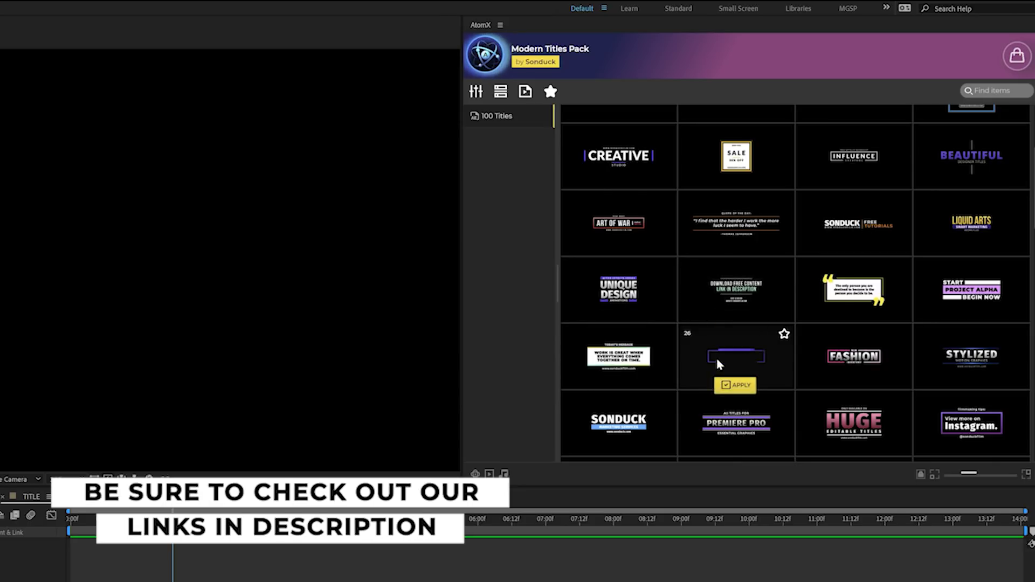
{"action": "scroll", "coordinate": [718, 364], "scroll_direction": "up", "scroll_amount": 3}
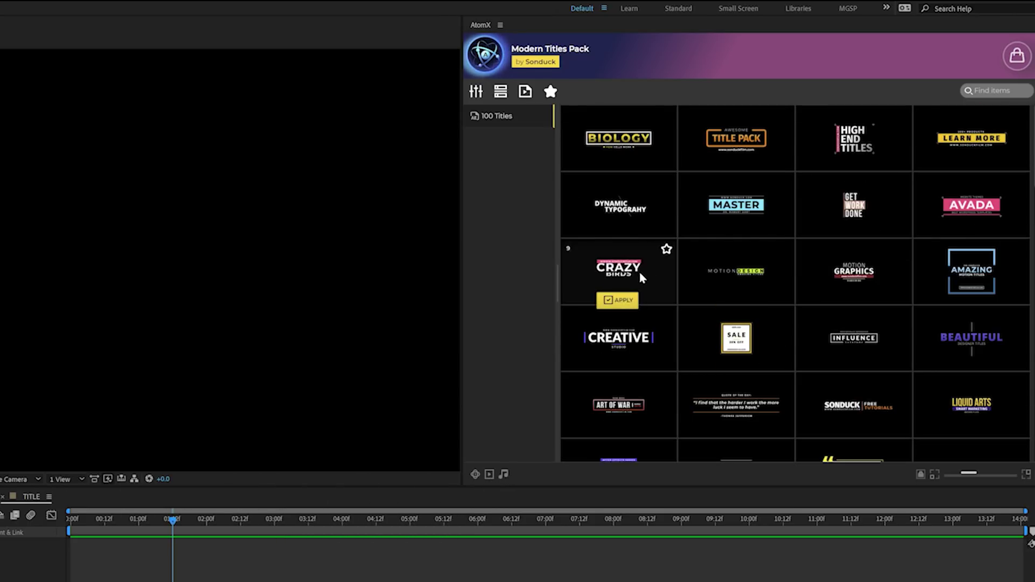
{"action": "left_click", "coordinate": [626, 300]}
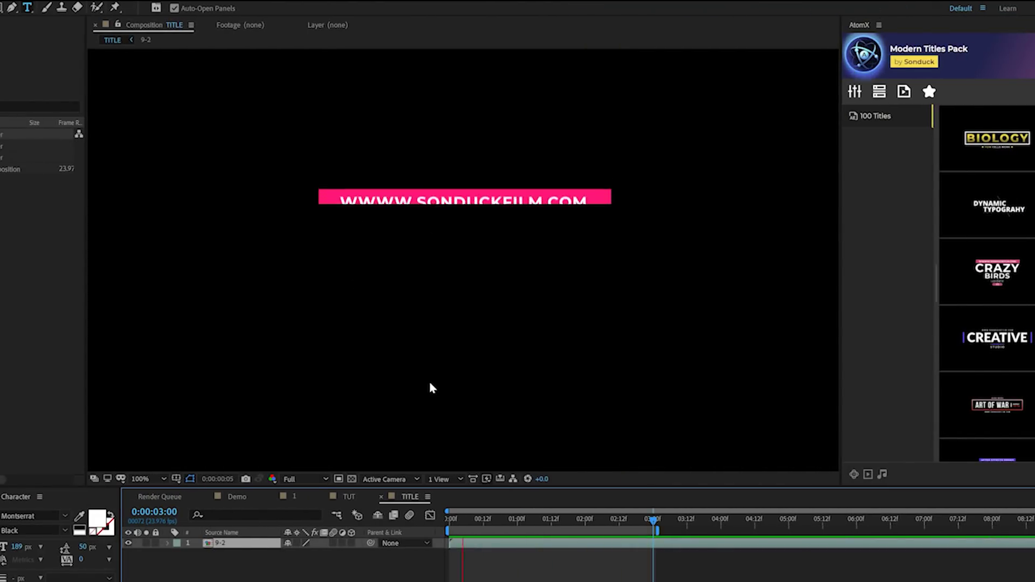
Step: In the 9-2 title composition, change the text to STACK TITLE tutorial with V3, toggle the bottom title, and preview the animation
{"action": "double_click", "coordinate": [218, 543]}
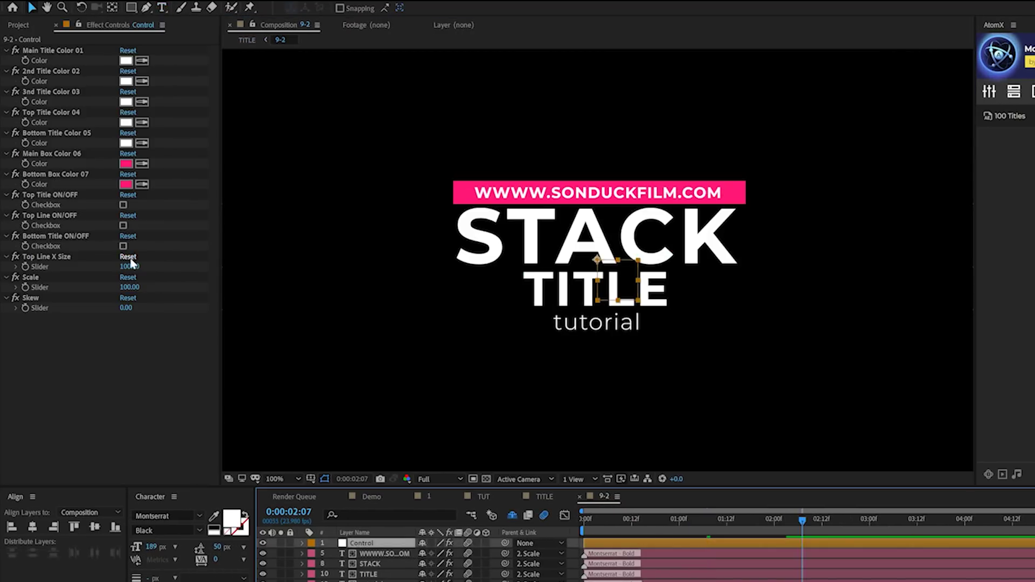
{"action": "left_click", "coordinate": [123, 246]}
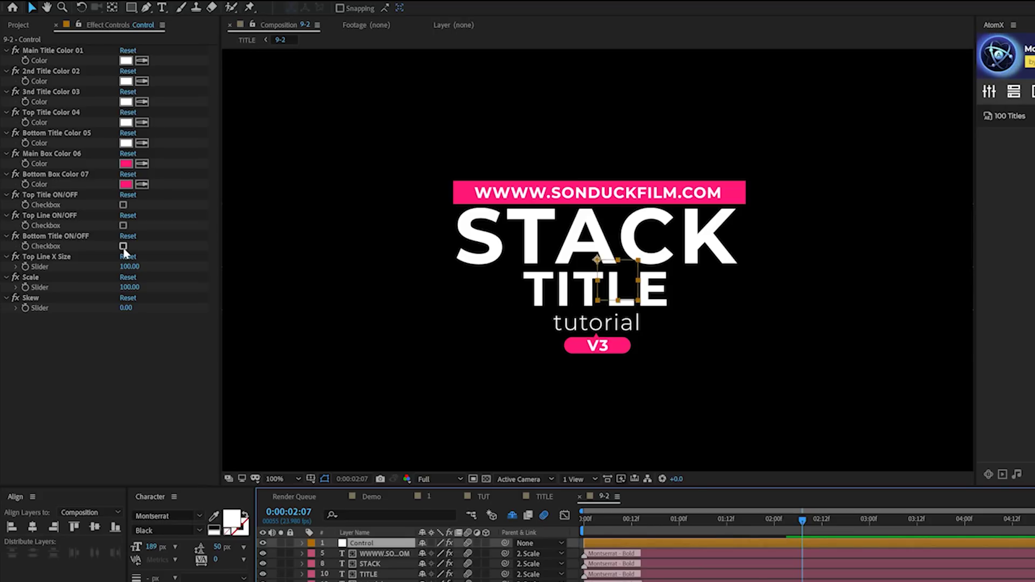
{"action": "left_click", "coordinate": [123, 247]}
{"action": "left_click_drag", "start_coordinate": [621, 519], "coordinate": [549, 519]}
{"action": "key", "text": "space"}
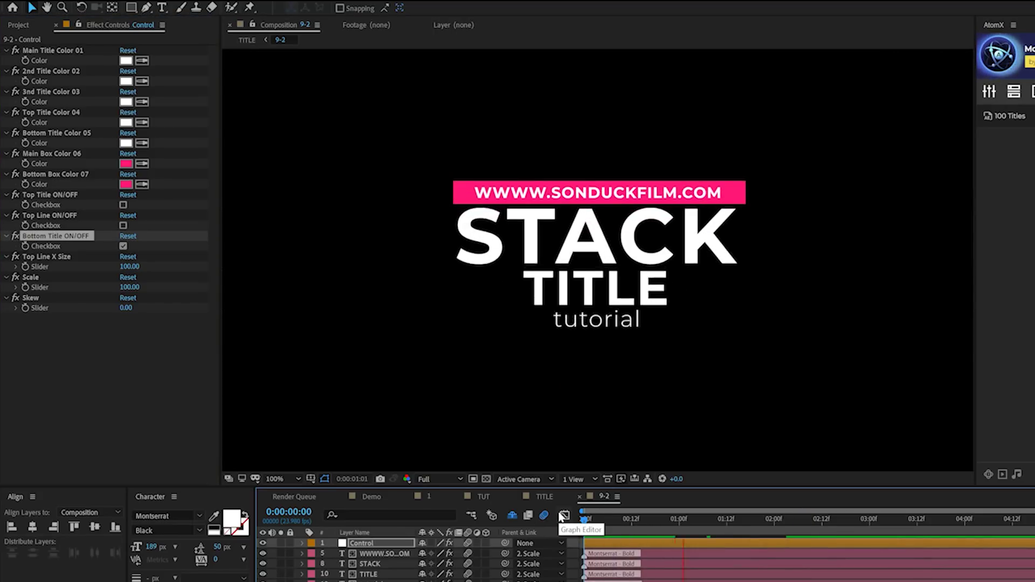
Step: Try a dark red Main Box Color 06 and a larger Top Line X Size on the title's Control layer
{"action": "left_click", "coordinate": [125, 163]}
{"action": "left_click_drag", "start_coordinate": [928, 428], "coordinate": [925, 490]}
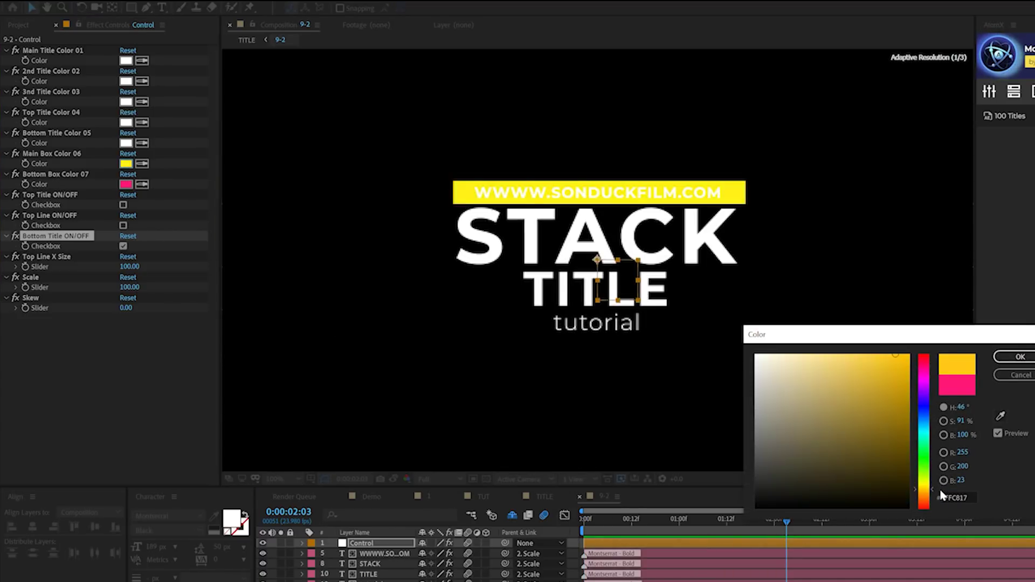
{"action": "left_click_drag", "start_coordinate": [894, 400], "coordinate": [854, 343]}
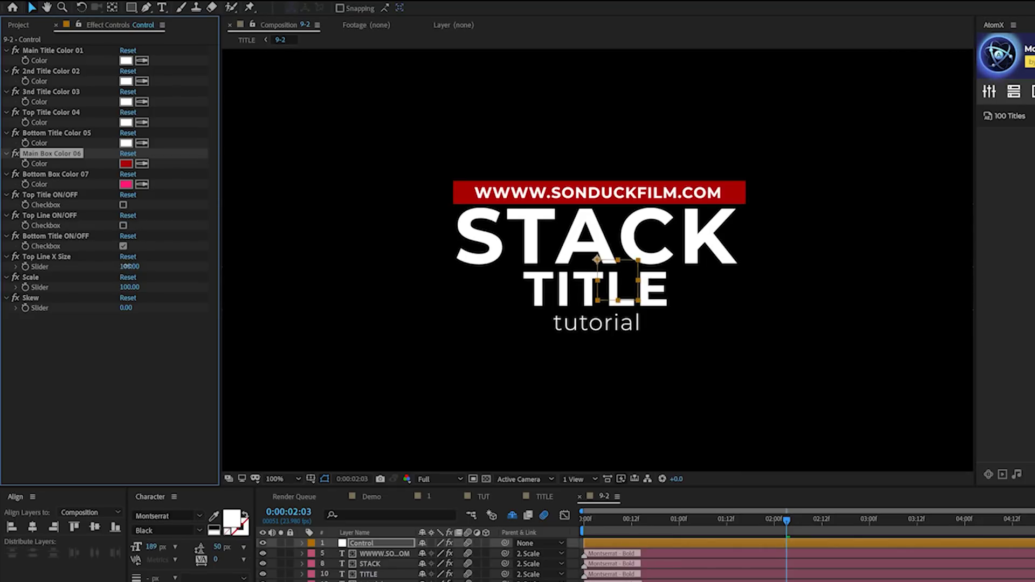
{"action": "left_click_drag", "start_coordinate": [126, 267], "coordinate": [142, 267]}
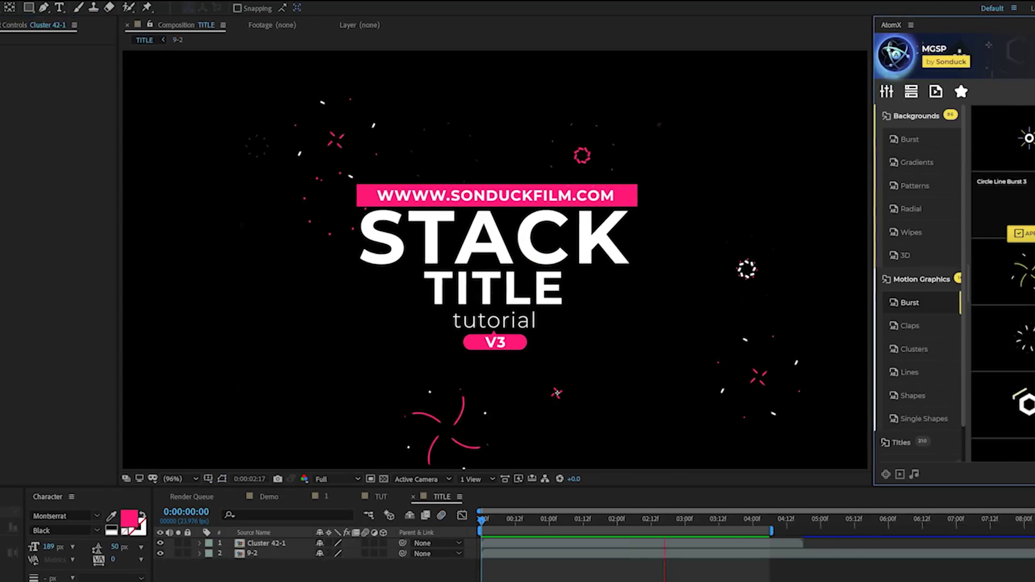
{"action": "mouse_move", "coordinate": [954, 237]}
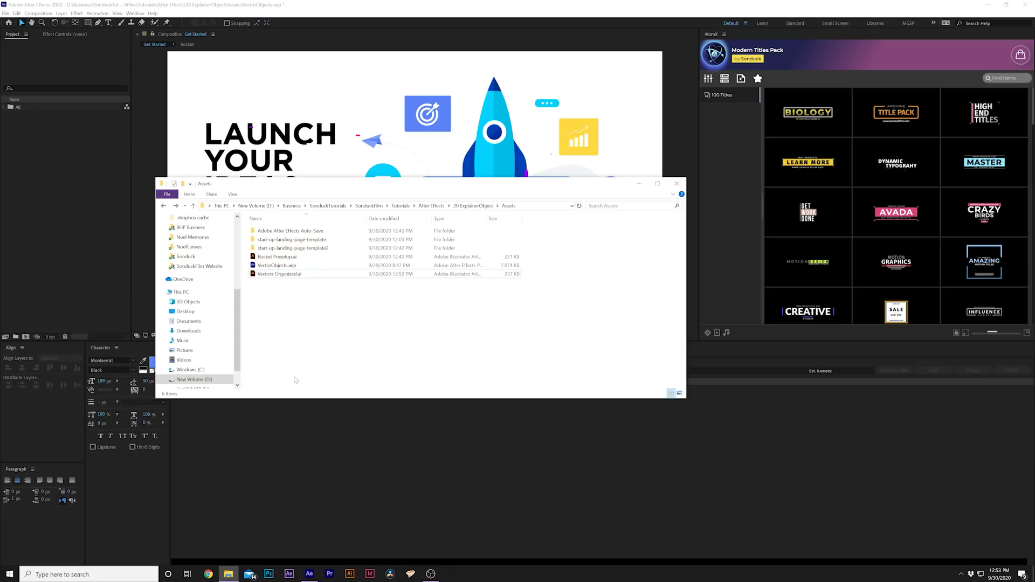
Step: Import Vectors Organized.ai as a composition with footage dimensions set to Layer Size, and open the Vectors Organized composition
{"action": "left_click", "coordinate": [272, 274]}
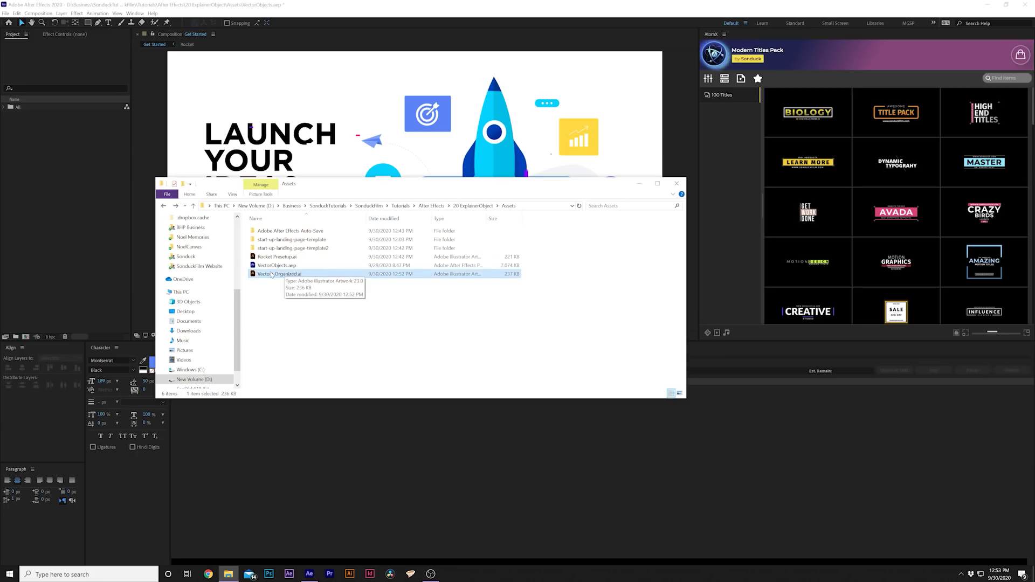
{"action": "left_click_drag", "start_coordinate": [275, 276], "coordinate": [112, 235]}
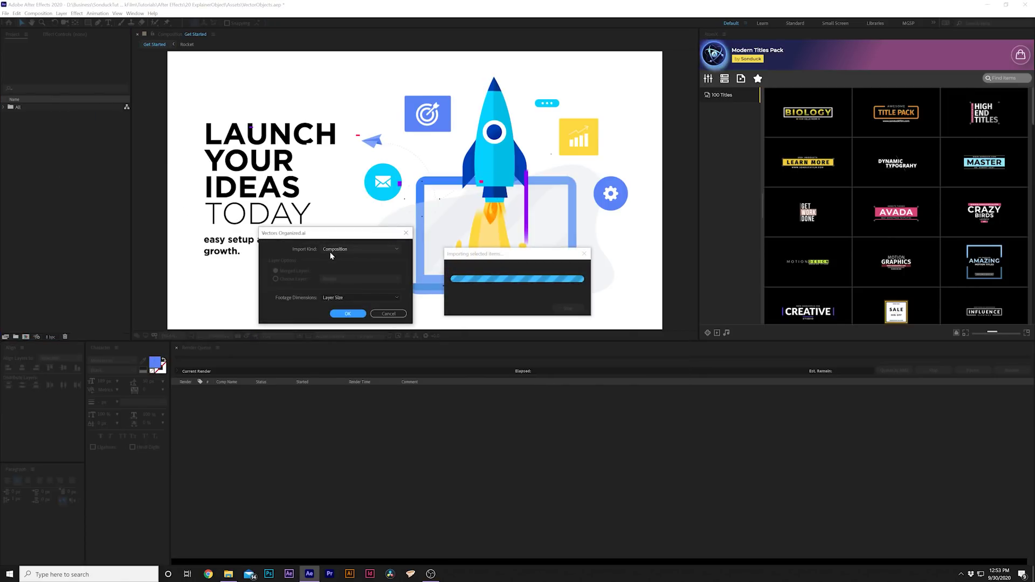
{"action": "left_click", "coordinate": [333, 251]}
{"action": "left_click", "coordinate": [334, 264]}
{"action": "left_click", "coordinate": [339, 316]}
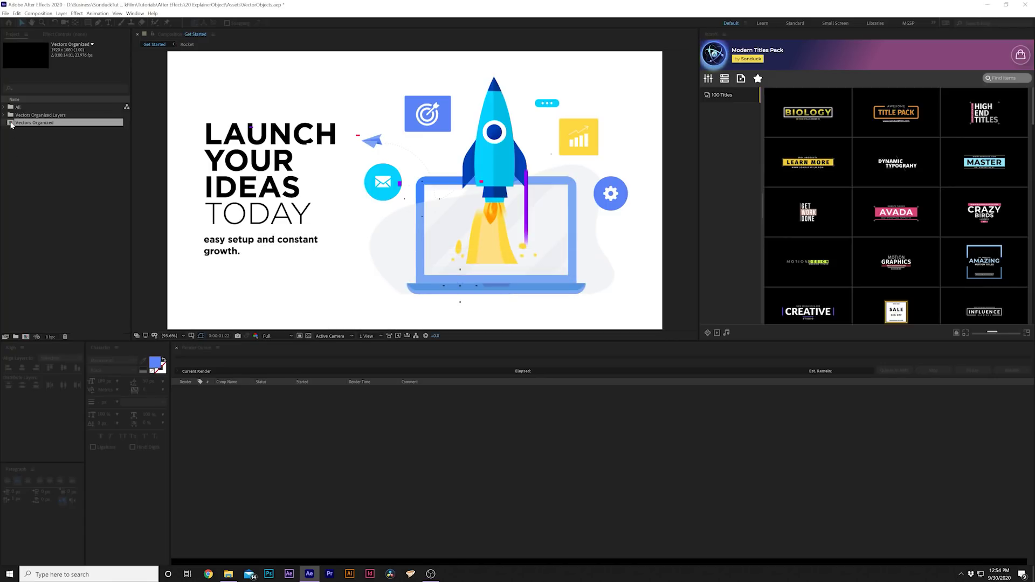
{"action": "double_click", "coordinate": [11, 124]}
{"action": "left_click_drag", "start_coordinate": [457, 367], "coordinate": [549, 370]}
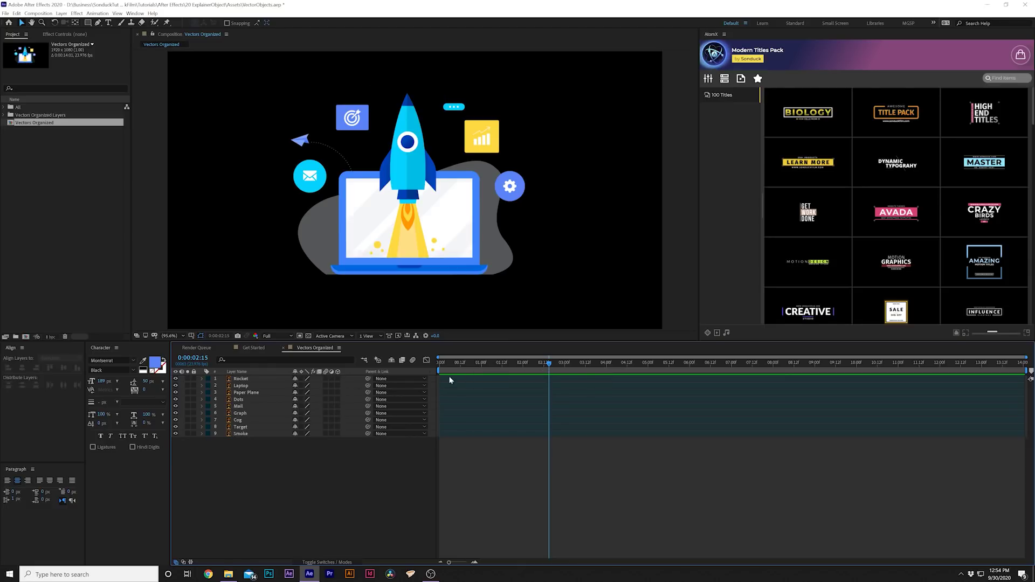
Step: Create a white 1920×1080 solid named BG and place it at the bottom of the layer stack
{"action": "left_click", "coordinate": [62, 13]}
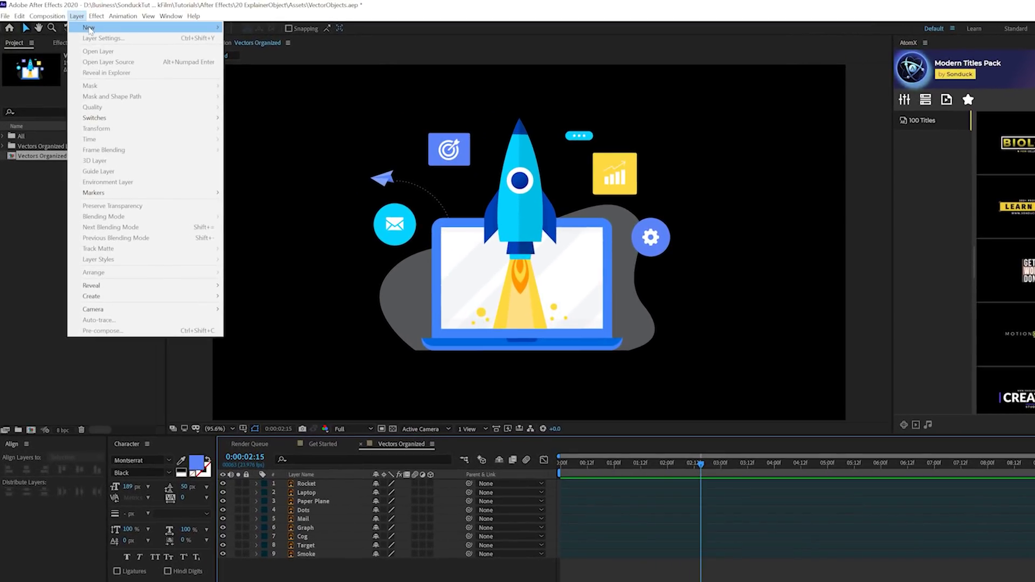
{"action": "mouse_move", "coordinate": [90, 30]}
{"action": "left_click", "coordinate": [242, 39]}
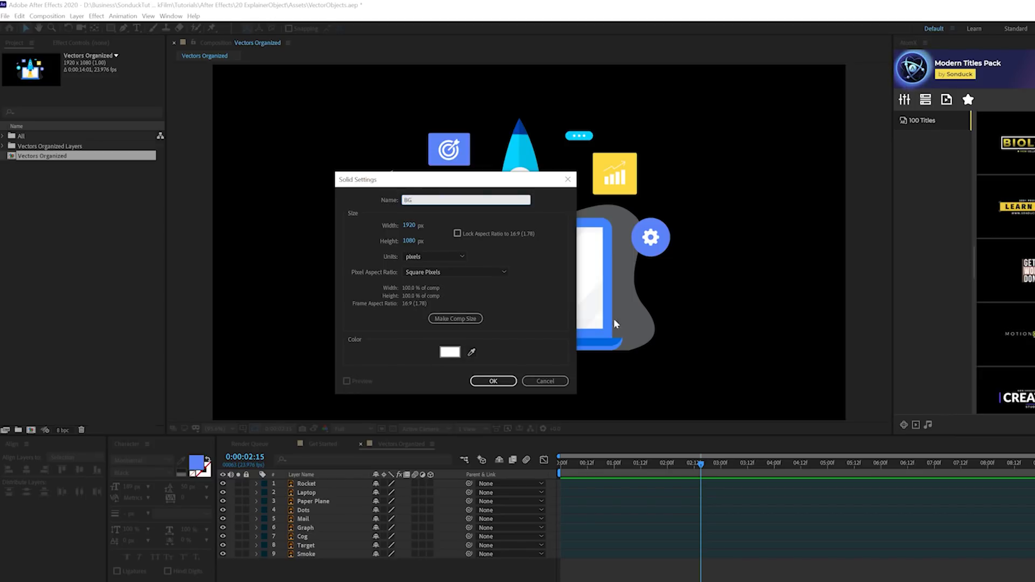
{"action": "type", "text": "BG"}
{"action": "left_click", "coordinate": [493, 382]}
{"action": "left_click_drag", "start_coordinate": [309, 485], "coordinate": [324, 563]}
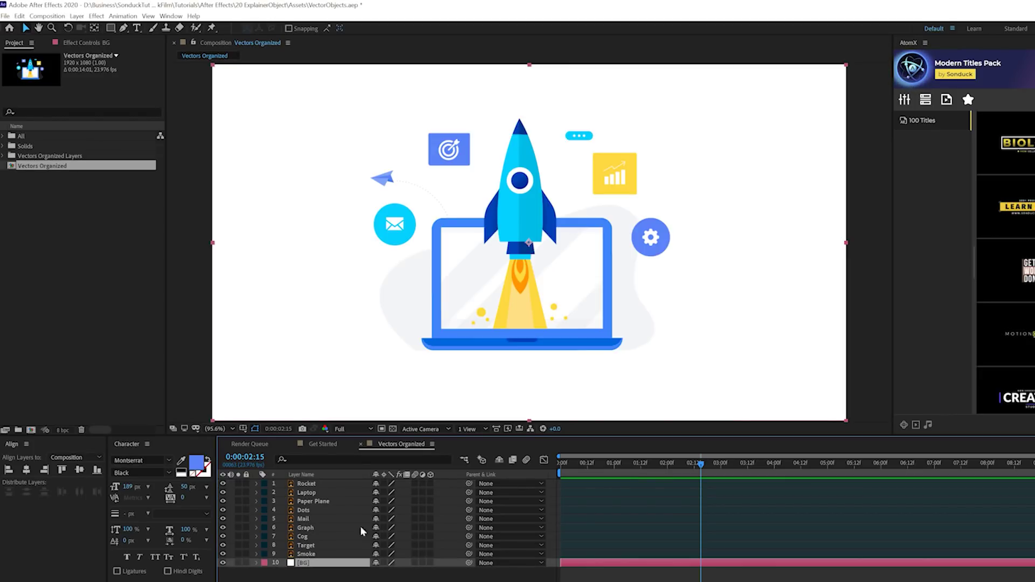
Step: Move all illustration layers from Rocket to Smoke together into the right half of the composition and turn on continuous rasterization for them
{"action": "left_click", "coordinate": [303, 554]}
{"action": "left_click", "coordinate": [310, 484], "text": "shift"}
{"action": "left_click_drag", "start_coordinate": [514, 203], "coordinate": [634, 201]}
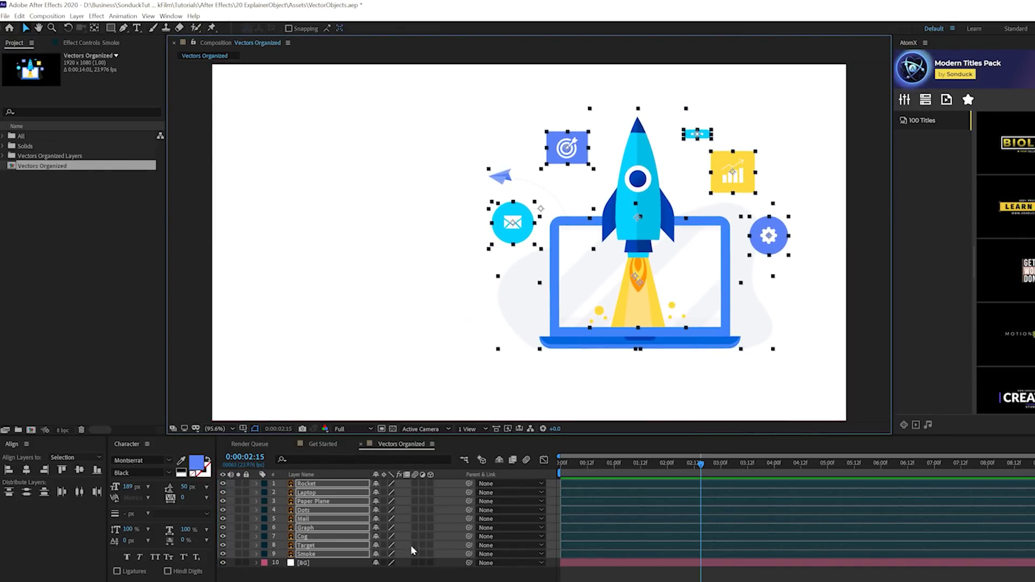
{"action": "left_click", "coordinate": [412, 574]}
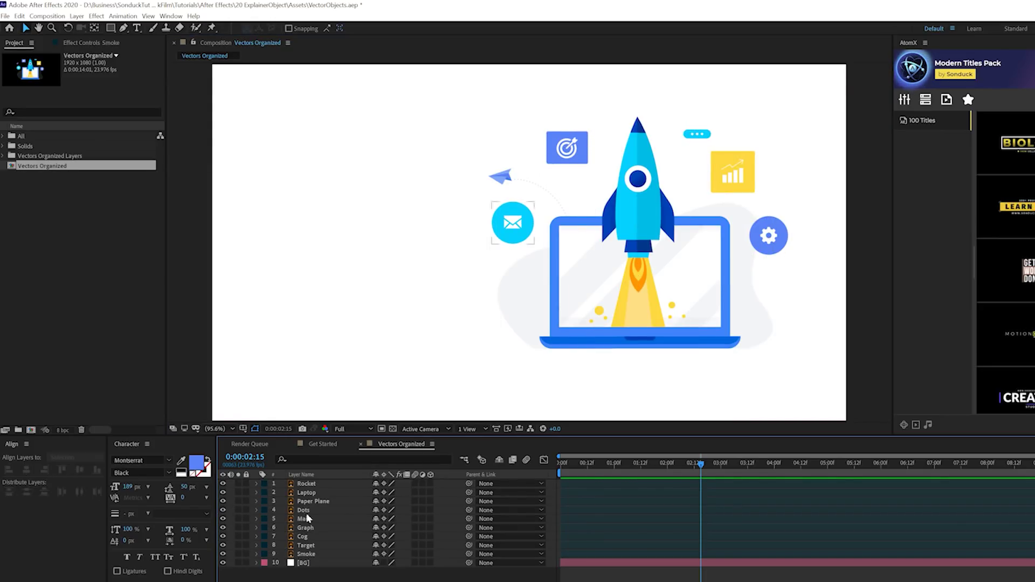
Step: Try scaling the Paper Plane layer up to 928% to test its sharpness, and undo the change
{"action": "left_click", "coordinate": [321, 502]}
{"action": "key", "text": "s"}
{"action": "left_click_drag", "start_coordinate": [388, 510], "coordinate": [800, 490]}
{"action": "key", "text": "ctrl+z"}
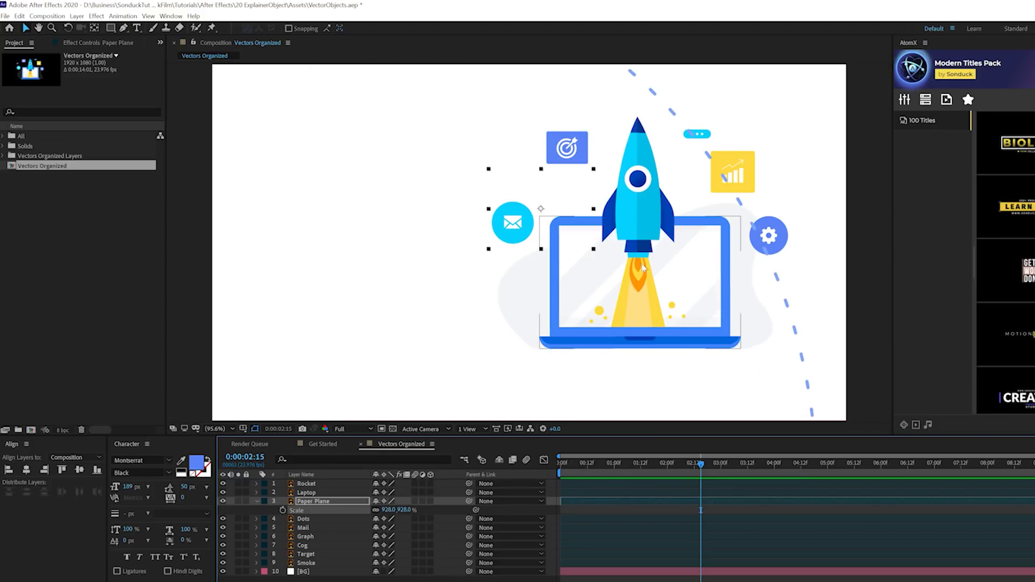
{"action": "left_click", "coordinate": [257, 502]}
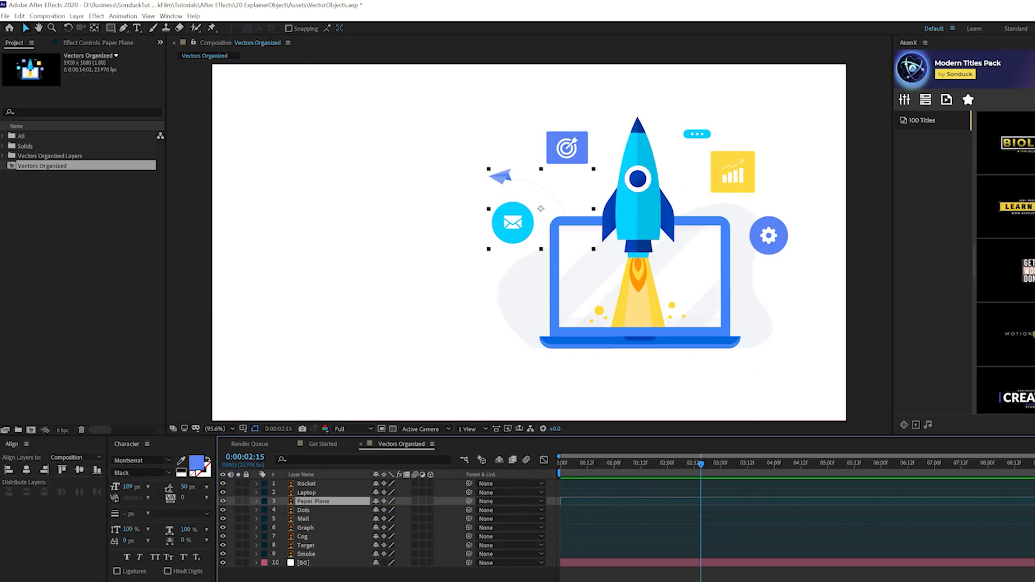
{"action": "left_click", "coordinate": [340, 575]}
Step: Add the Montserrat headline LAUNCH YOUR IDEAS TODAY with the subline "easy setup and constant growth" beside the illustration
{"action": "left_click", "coordinate": [136, 29]}
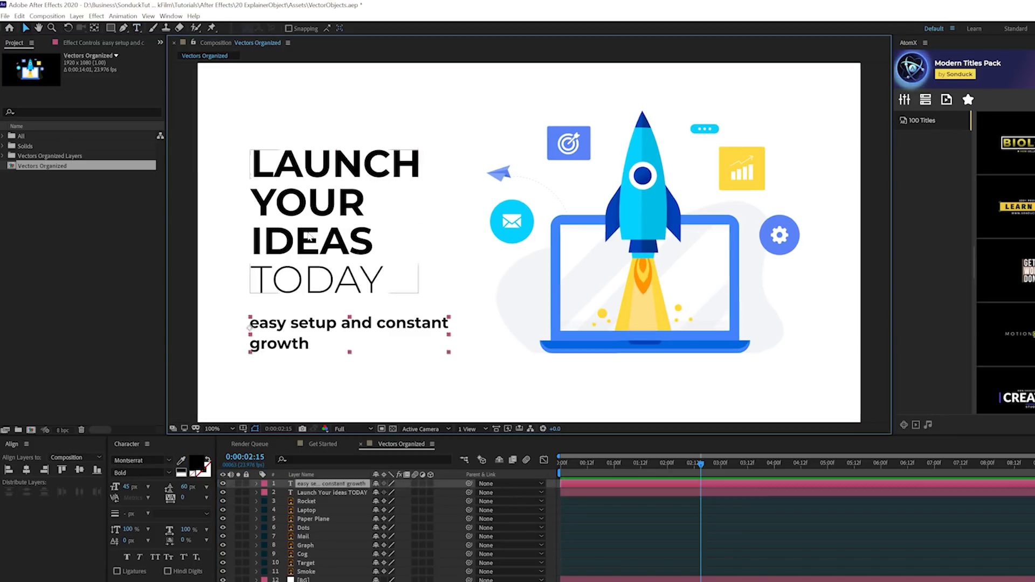
{"action": "key", "text": "ctrl+Down"}
{"action": "key", "text": "ctrl+Up"}
{"action": "key", "text": "ctrl+Down"}
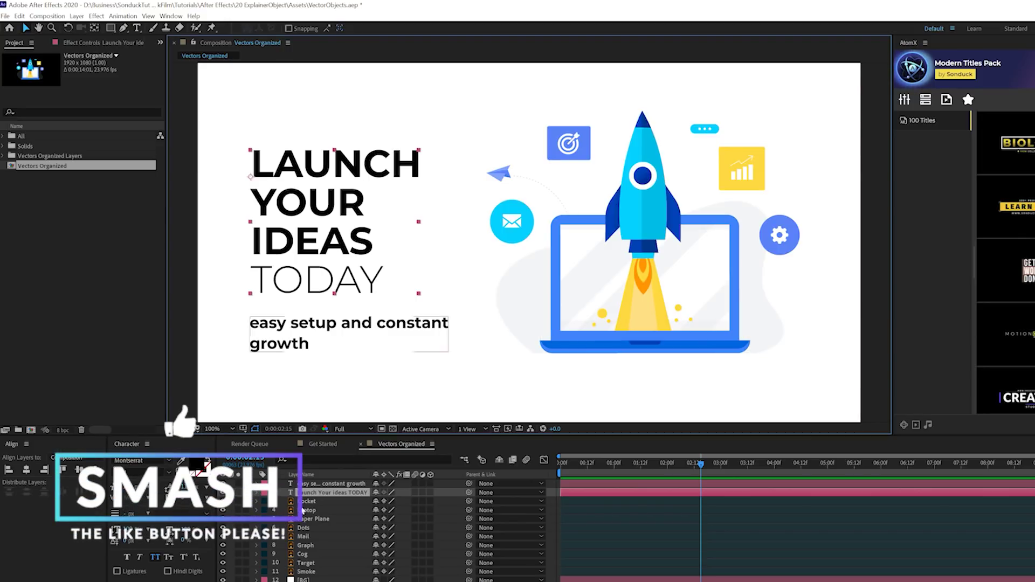
Step: Go through the layer stack one layer at a time to check which artwork element each layer holds
{"action": "key", "text": "ctrl+Down"}
{"action": "key", "text": "ctrl+Down"}
{"action": "key", "text": "ctrl+Down"}
{"action": "key", "text": "ctrl+Down"}
{"action": "key", "text": "ctrl+Down"}
{"action": "key", "text": "ctrl+Down"}
{"action": "key", "text": "ctrl+Up"}
{"action": "key", "text": "ctrl+Up"}
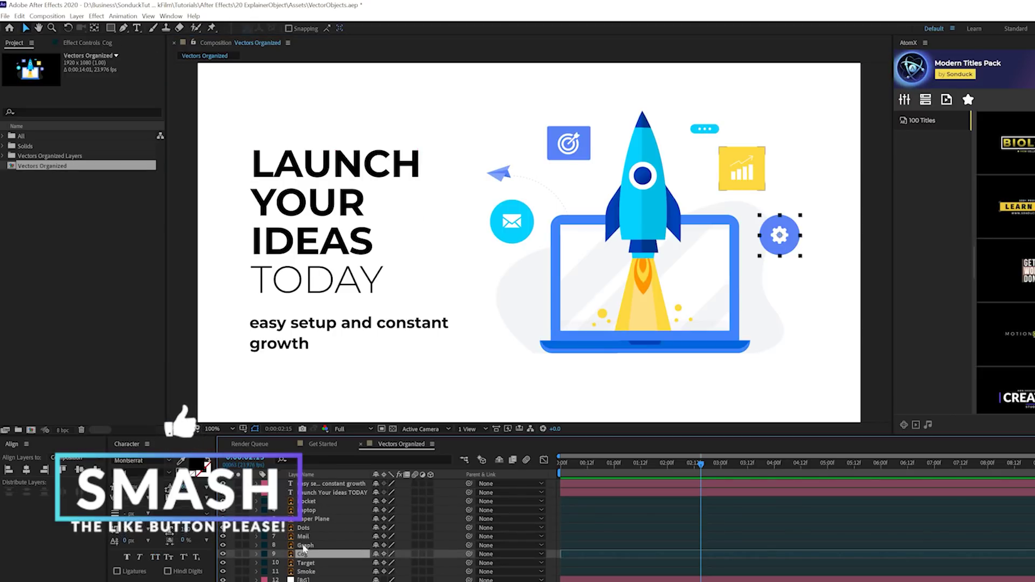
{"action": "key", "text": "ctrl+Up"}
{"action": "key", "text": "ctrl+Up"}
{"action": "key", "text": "ctrl+Up"}
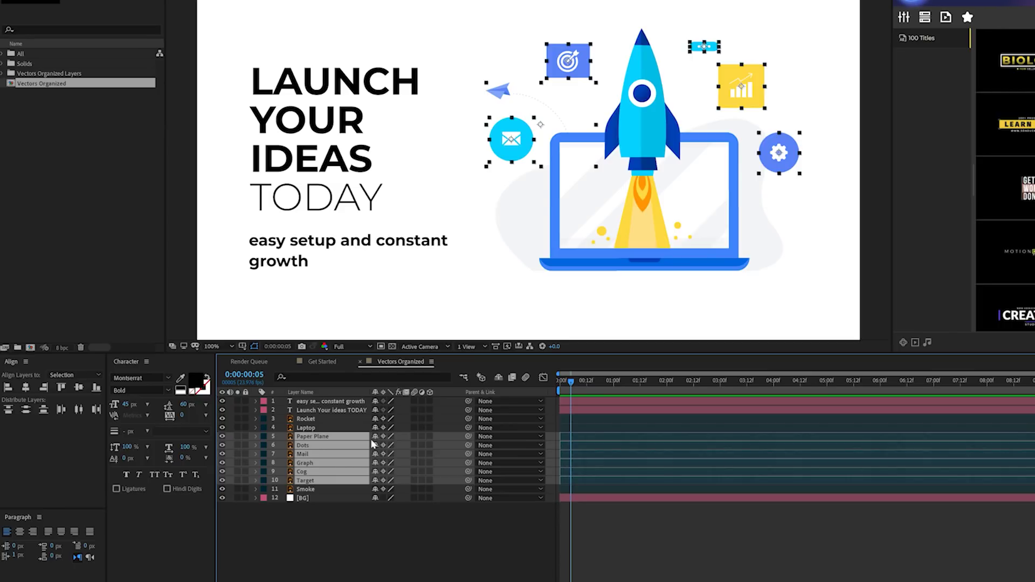
Step: Animate Scale on the Paper Plane, Dots, Mail, Graph, Cog and Target layers from 0% at the first frame to 100% at about 21 frames
{"action": "key", "text": "s"}
{"action": "key", "text": "Home"}
{"action": "left_click", "coordinate": [281, 446]}
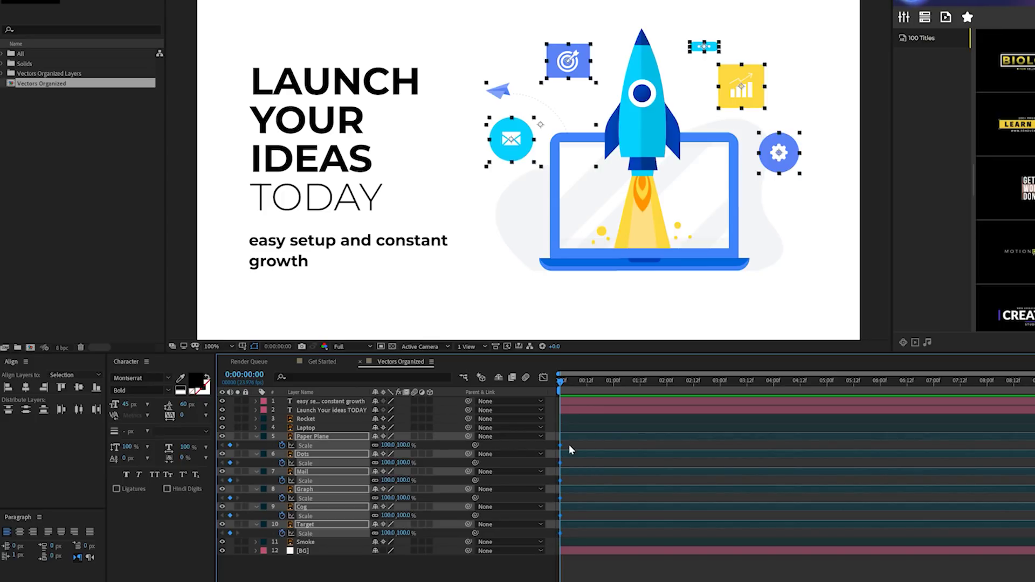
{"action": "left_click_drag", "start_coordinate": [561, 445], "coordinate": [607, 446]}
{"action": "type", "text": "0"}
{"action": "key", "text": "Return"}
Step: Keyframe Rotation on the six icon layers to end at 0°, starting Paper Plane at 80°, Dots 82°, Mail −39°, Graph 107° and Cog −57°
{"action": "key", "text": "shift+r"}
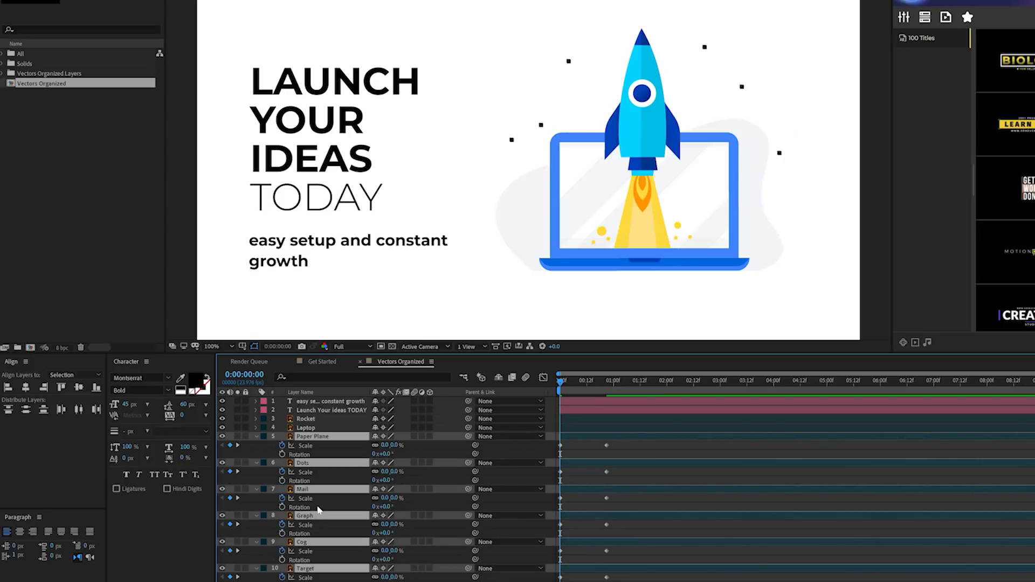
{"action": "left_click", "coordinate": [282, 454]}
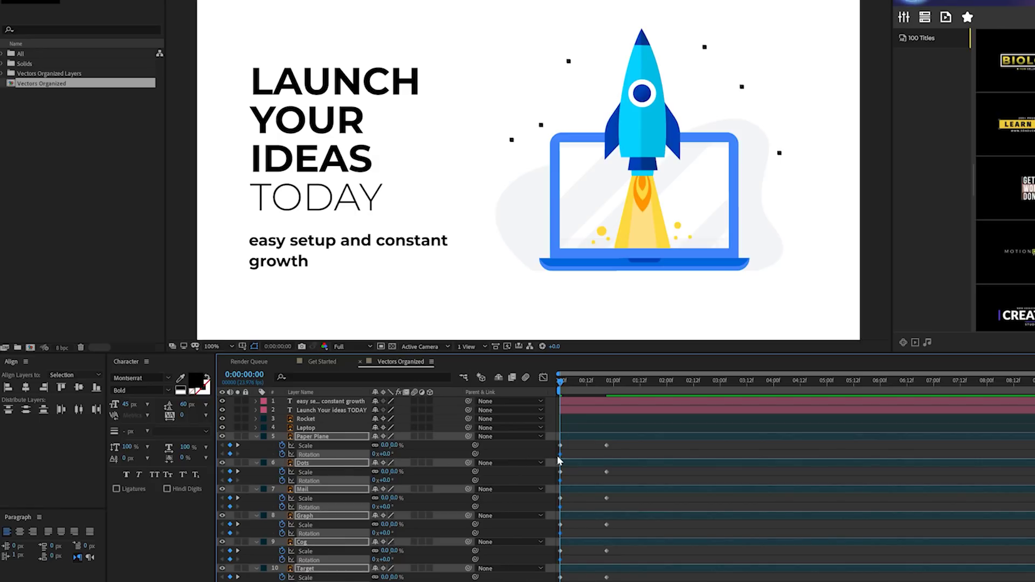
{"action": "left_click_drag", "start_coordinate": [561, 455], "coordinate": [605, 460]}
{"action": "left_click", "coordinate": [648, 472]}
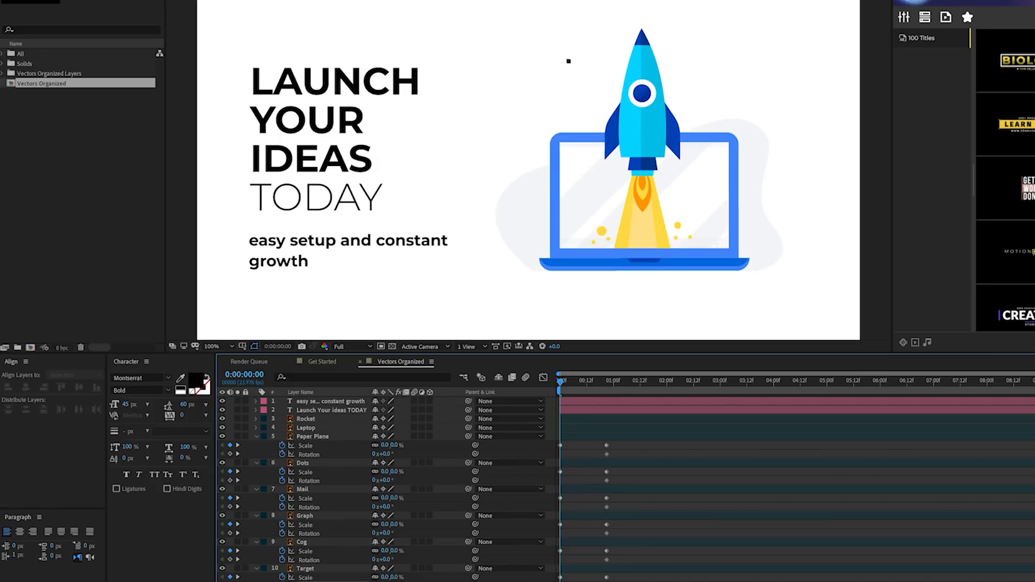
{"action": "left_click_drag", "start_coordinate": [382, 561], "coordinate": [446, 534]}
Step: Apply Easy Ease to the icon layers' Scale and Rotation keyframes and shorten each animation to about 10 frames
{"action": "left_click_drag", "start_coordinate": [632, 445], "coordinate": [522, 581]}
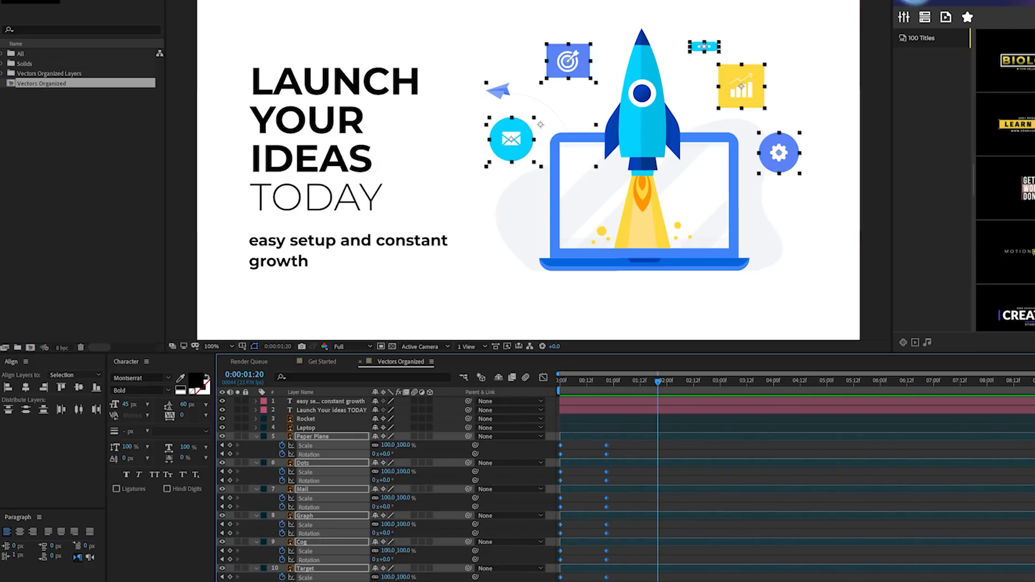
{"action": "key", "text": "F9"}
{"action": "left_click", "coordinate": [620, 444]}
{"action": "left_click_drag", "start_coordinate": [619, 444], "coordinate": [598, 581]}
Step: Stagger the start times of the six icon layers and preview their pop-in animation
{"action": "left_click_drag", "start_coordinate": [587, 444], "coordinate": [584, 516]}
{"action": "left_click", "coordinate": [605, 448]}
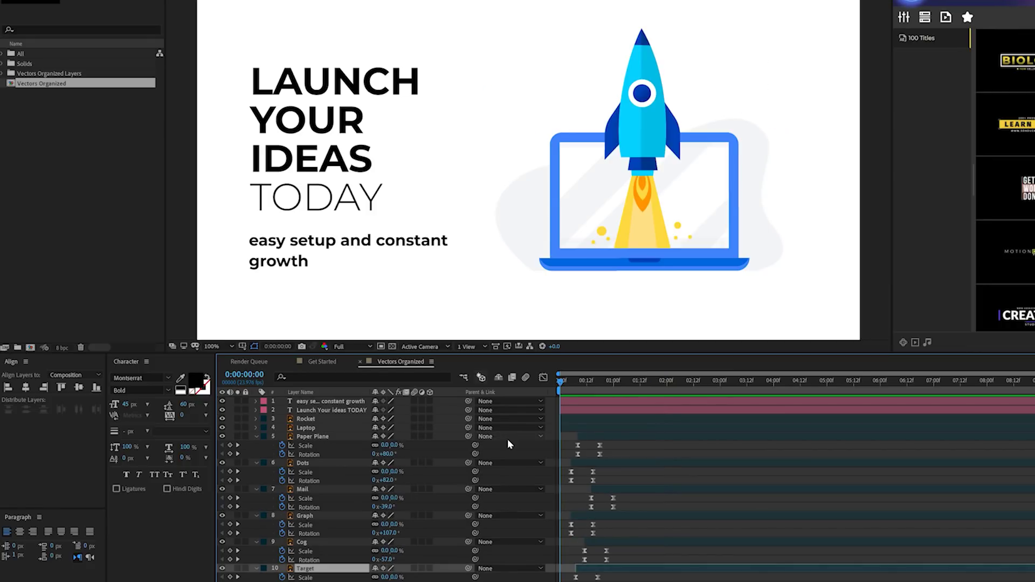
{"action": "key", "text": "space"}
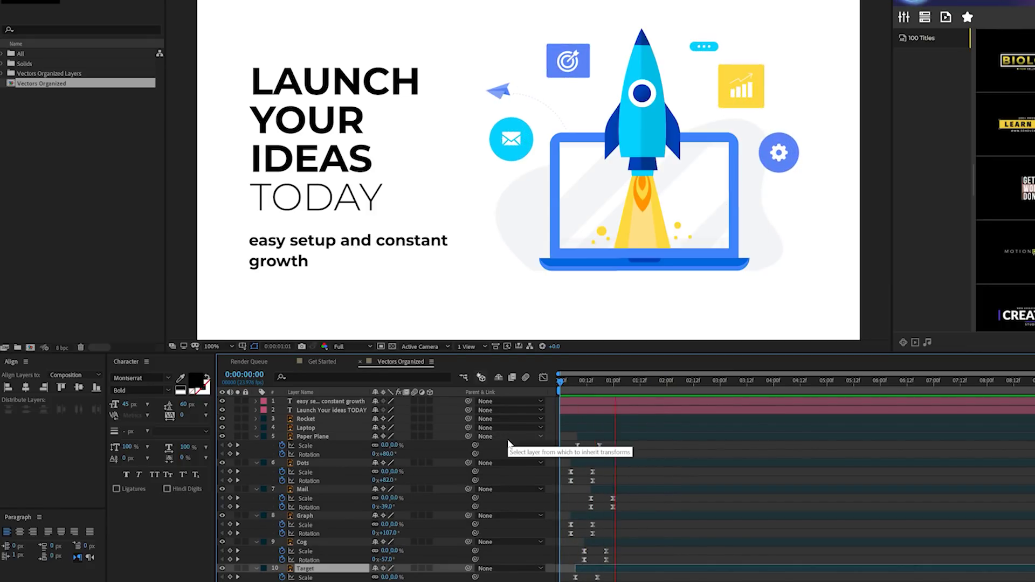
{"action": "key", "text": "space"}
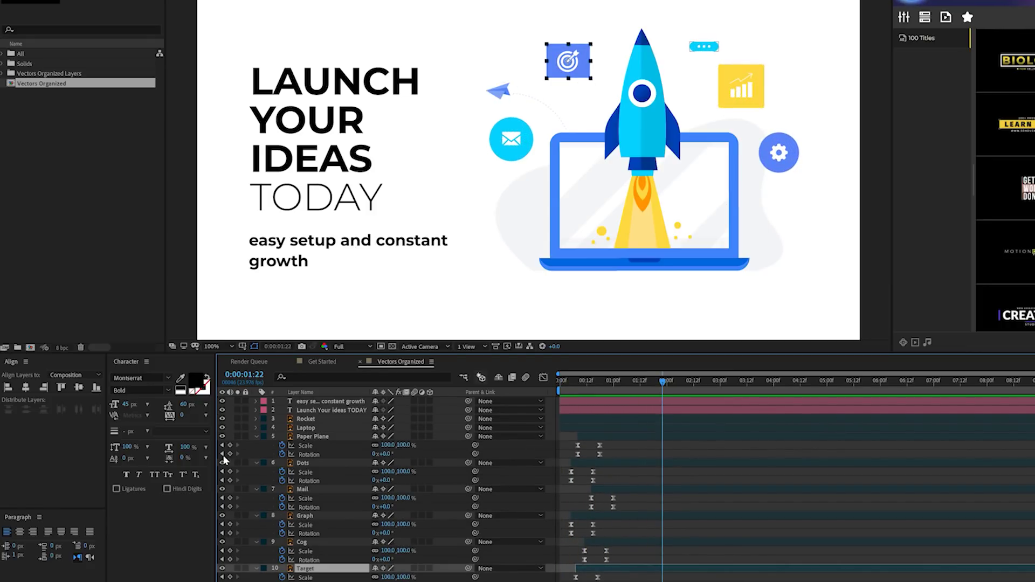
Step: Collapse the revealed Scale and Rotation properties of the icon layers in the timeline
{"action": "left_click", "coordinate": [257, 437]}
{"action": "left_click", "coordinate": [255, 445]}
{"action": "left_click", "coordinate": [256, 454]}
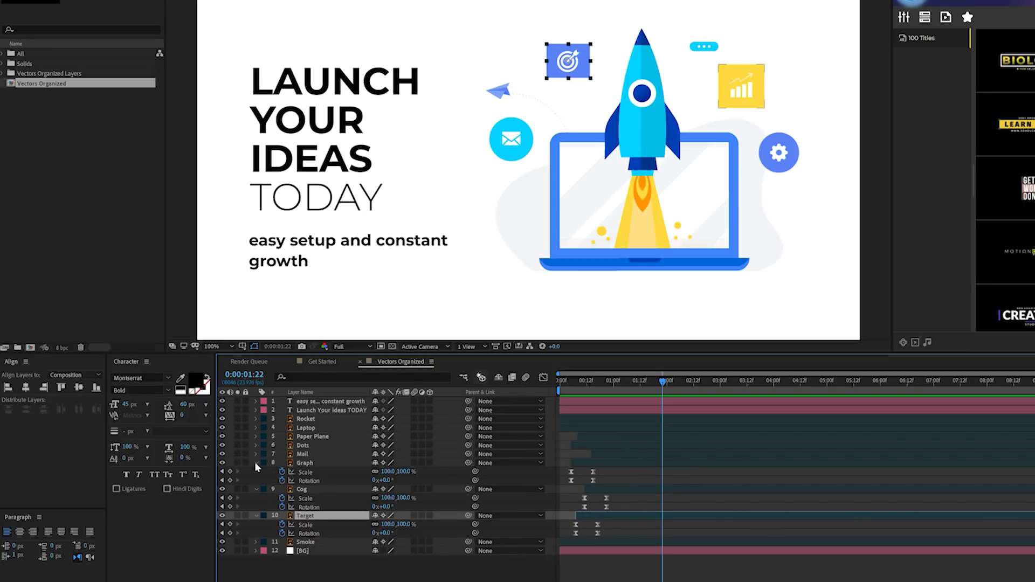
{"action": "left_click", "coordinate": [255, 463]}
{"action": "left_click", "coordinate": [255, 472]}
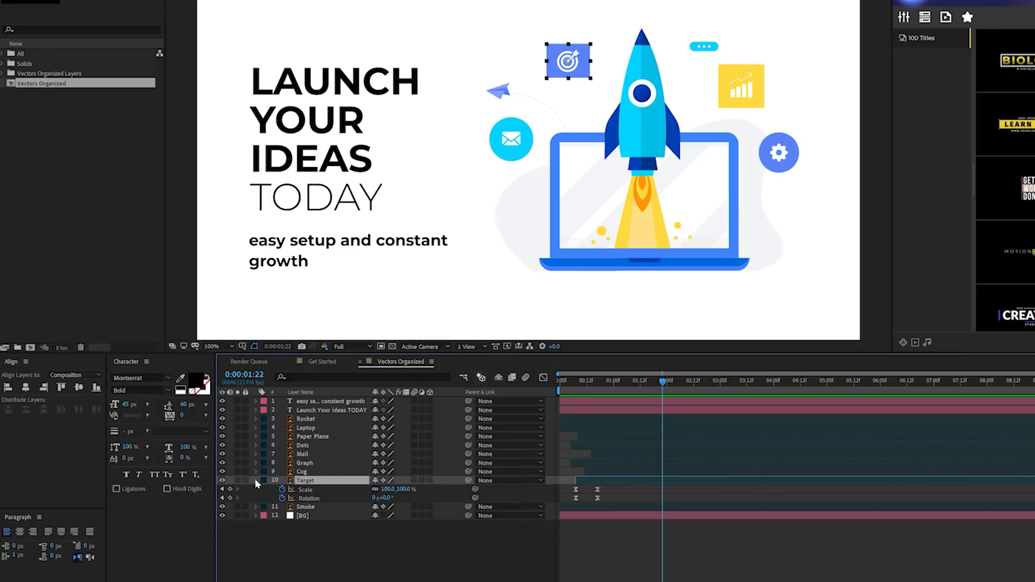
Step: Delay the Laptop layer to about 10 frames and the Smoke layer to about 20 frames, and preview the staggered animation
{"action": "key", "text": "space"}
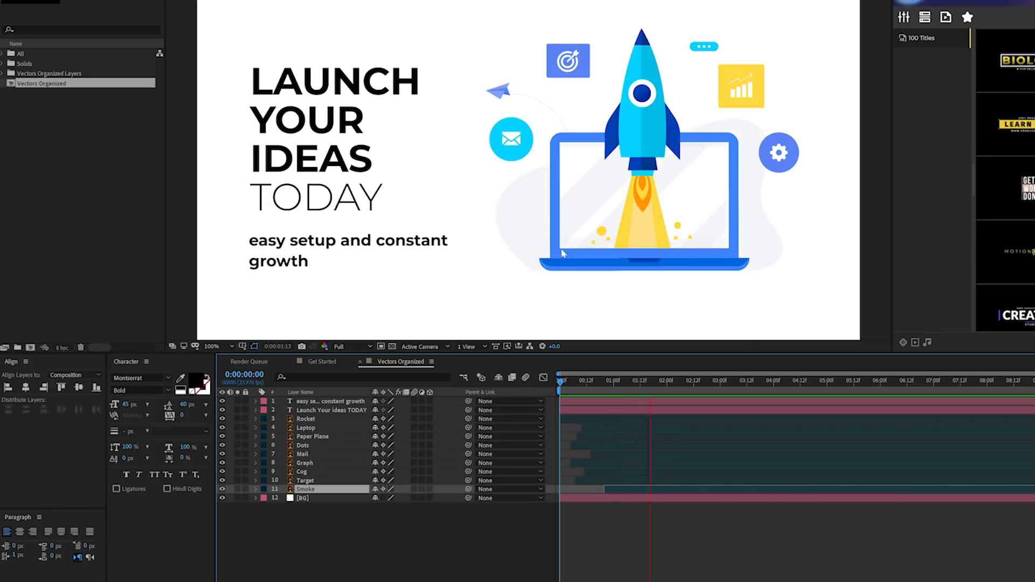
{"action": "key", "text": "space"}
{"action": "key", "text": "Home"}
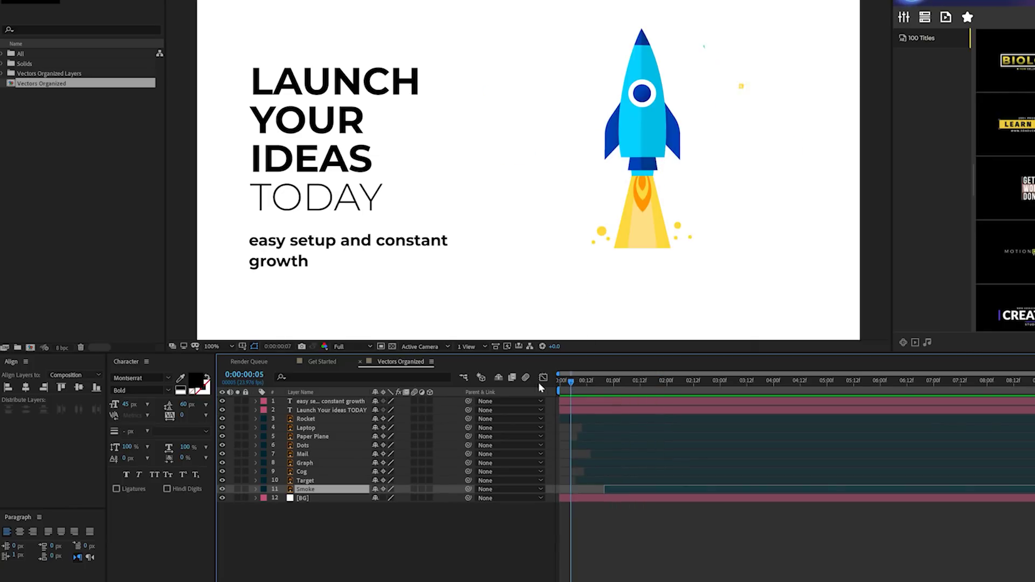
{"action": "key", "text": "space"}
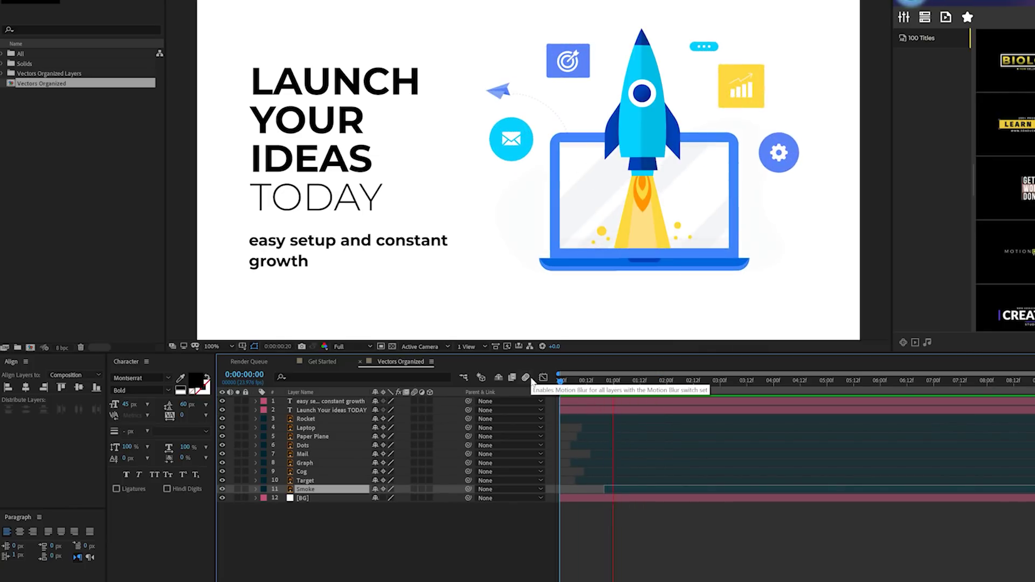
{"action": "key", "text": "space"}
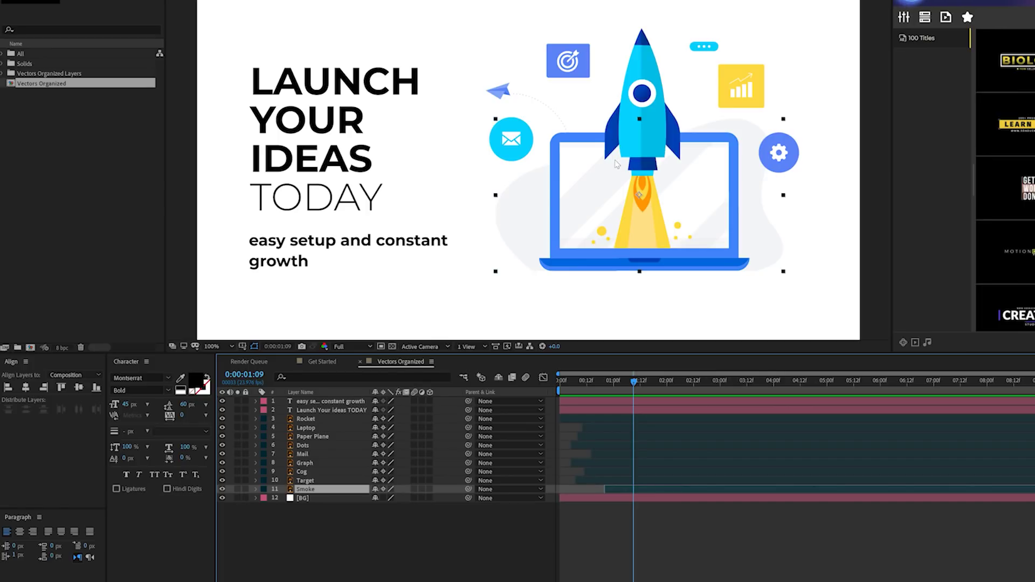
Step: Convert the Rocket vector layer into an editable shape layer with Create Shapes from Vector Layer
{"action": "left_click", "coordinate": [295, 420]}
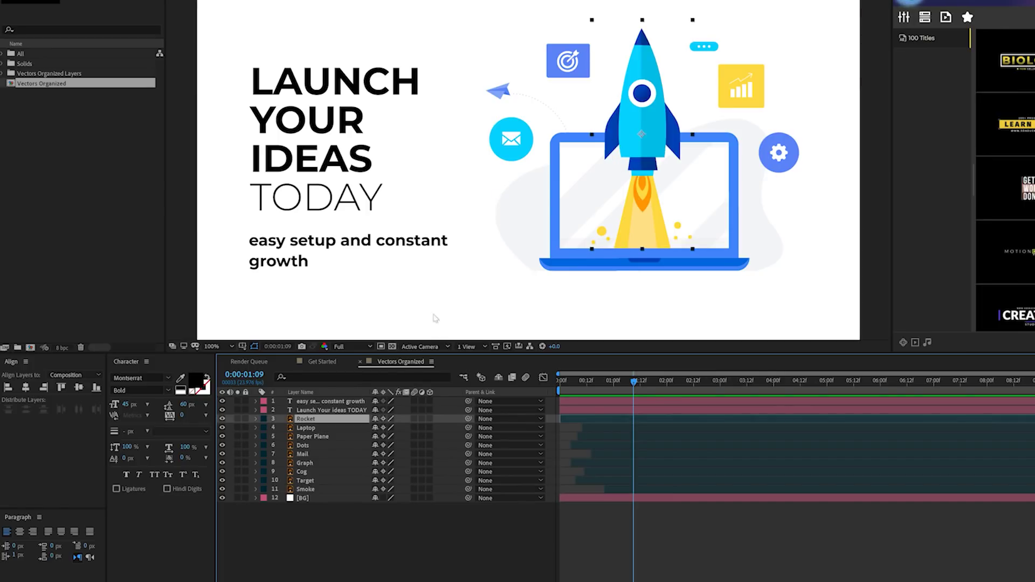
{"action": "scroll", "coordinate": [677, 99], "scroll_direction": "up", "scroll_amount": 1}
{"action": "left_click_drag", "start_coordinate": [677, 99], "coordinate": [507, 166]}
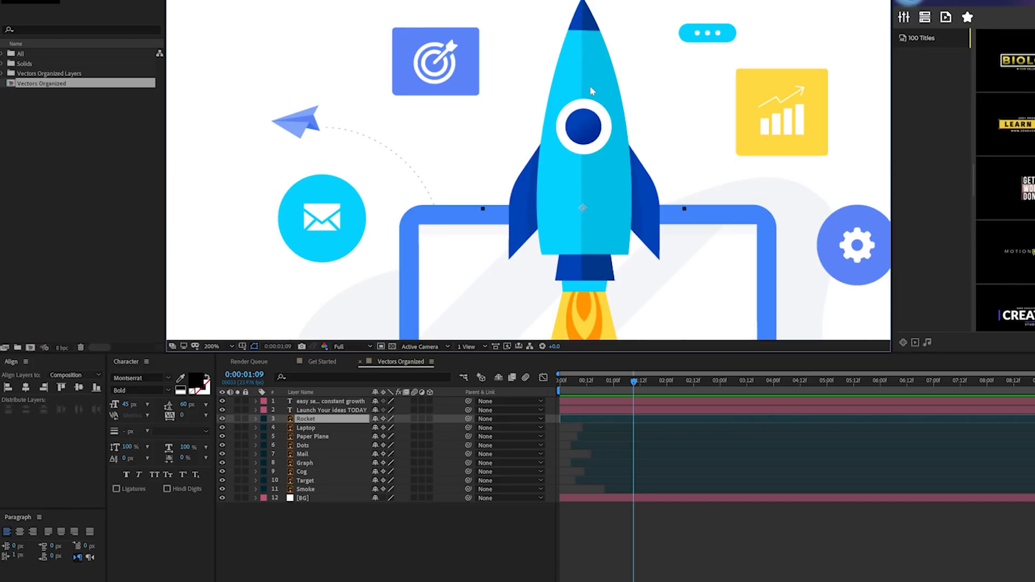
{"action": "right_click", "coordinate": [317, 424]}
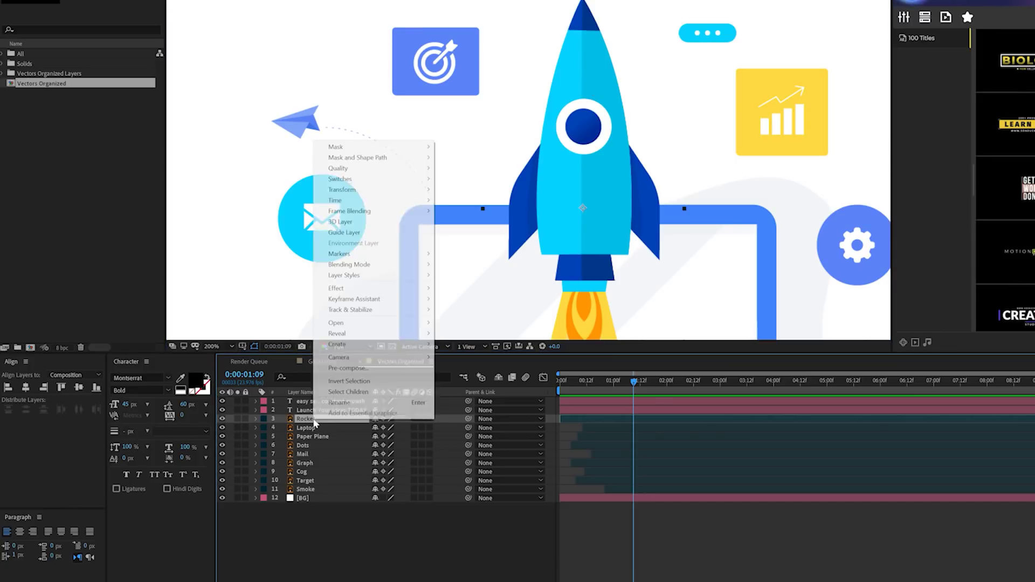
{"action": "mouse_move", "coordinate": [364, 346]}
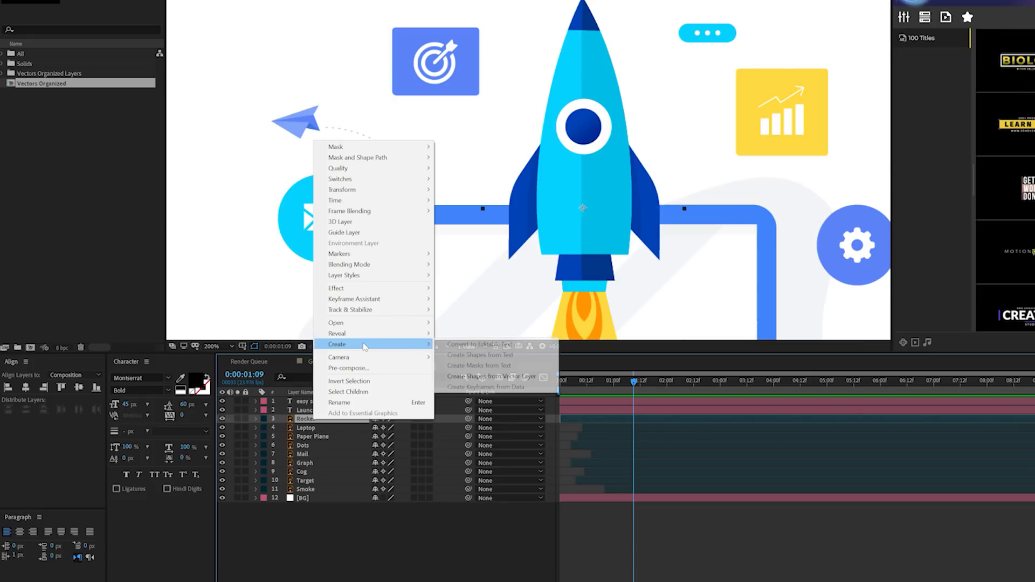
{"action": "left_click", "coordinate": [495, 377]}
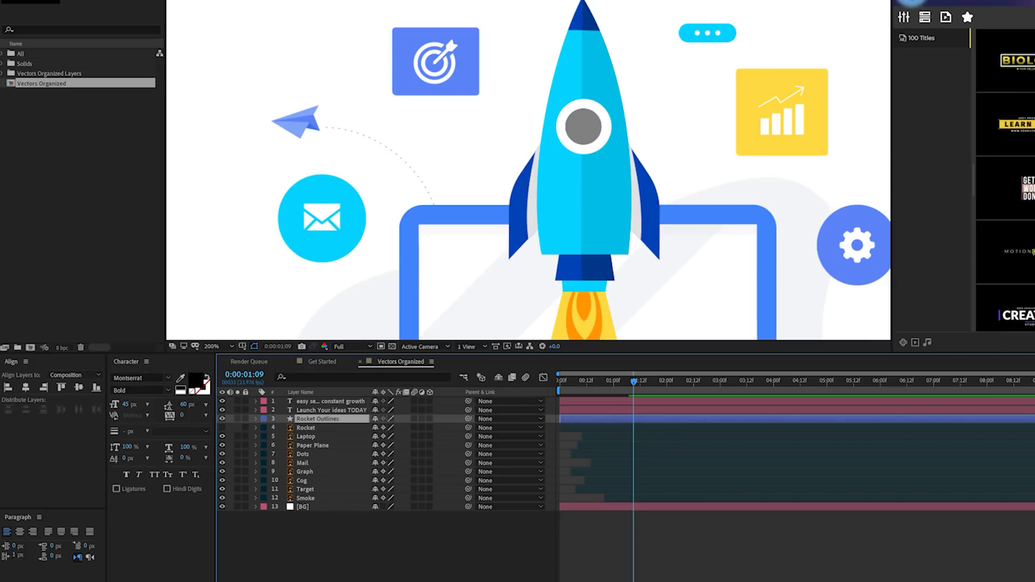
Step: Expand the contents of the rocket shape layer and examine which rocket parts its groups, such as Group 10 and Group 6, contain
{"action": "left_click", "coordinate": [315, 420]}
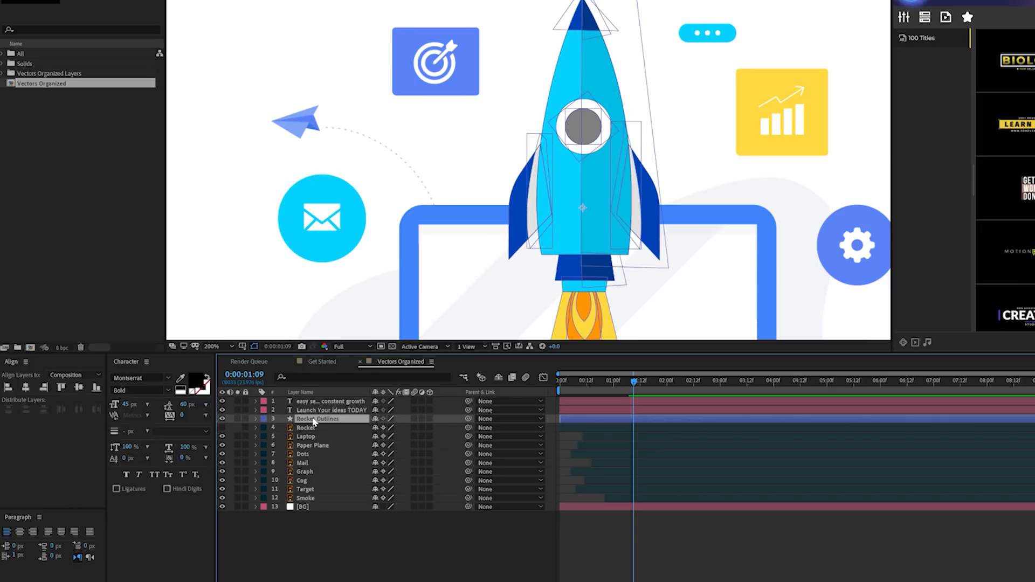
{"action": "left_click", "coordinate": [256, 419]}
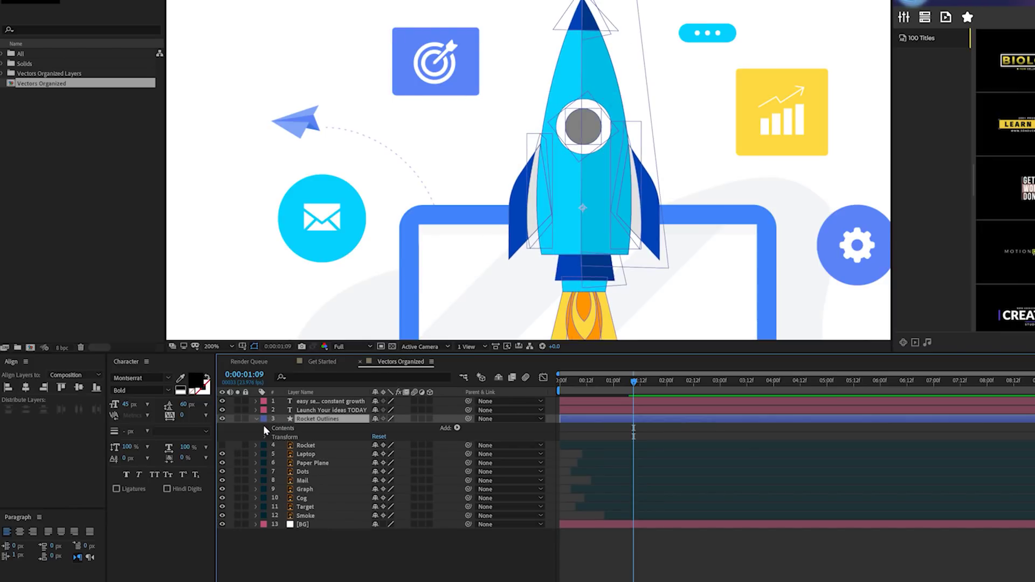
{"action": "left_click", "coordinate": [264, 425]}
{"action": "left_click", "coordinate": [293, 434]}
{"action": "scroll", "coordinate": [297, 484], "scroll_direction": "down", "scroll_amount": 2}
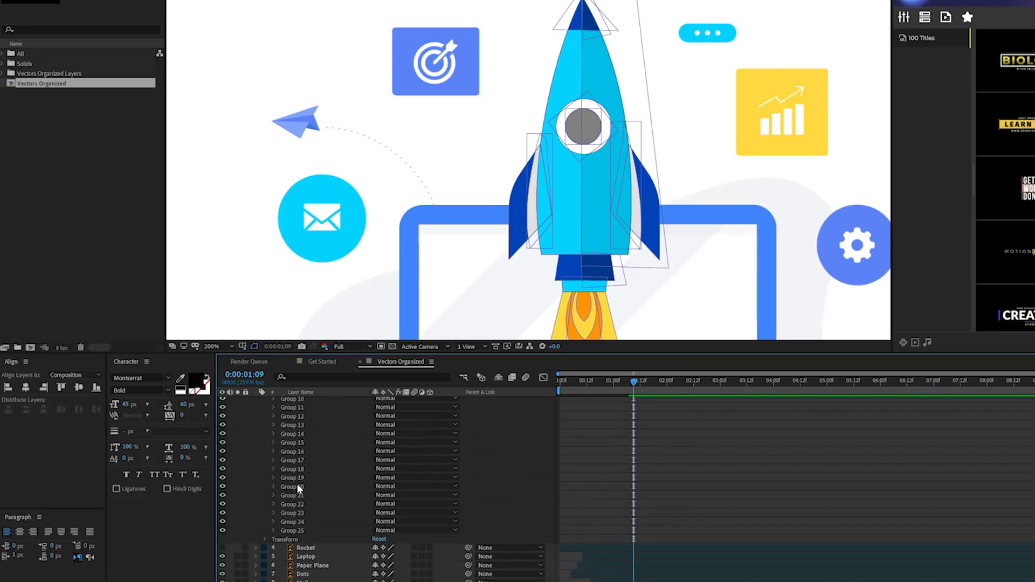
{"action": "left_click", "coordinate": [309, 477]}
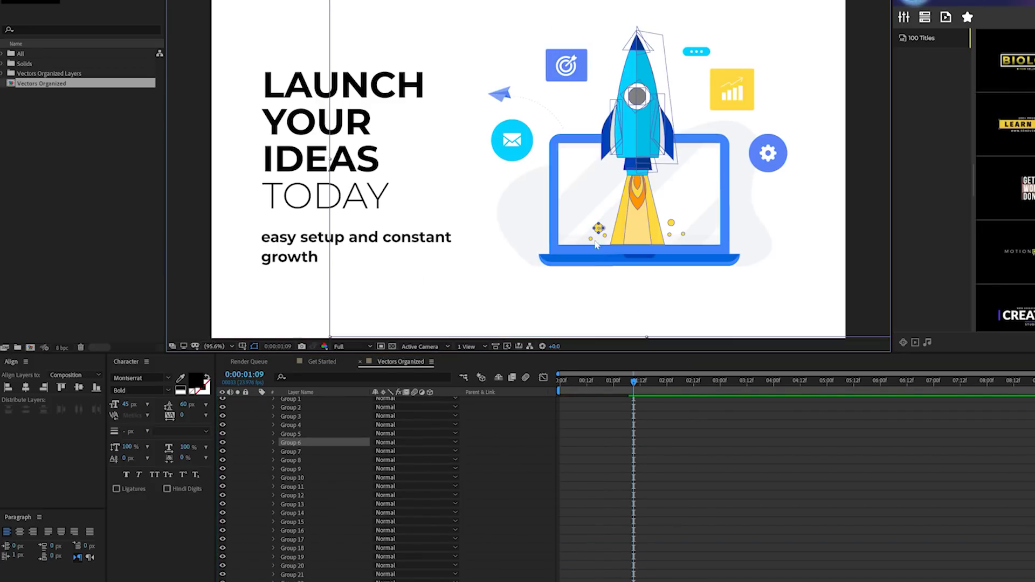
{"action": "key", "text": "slash"}
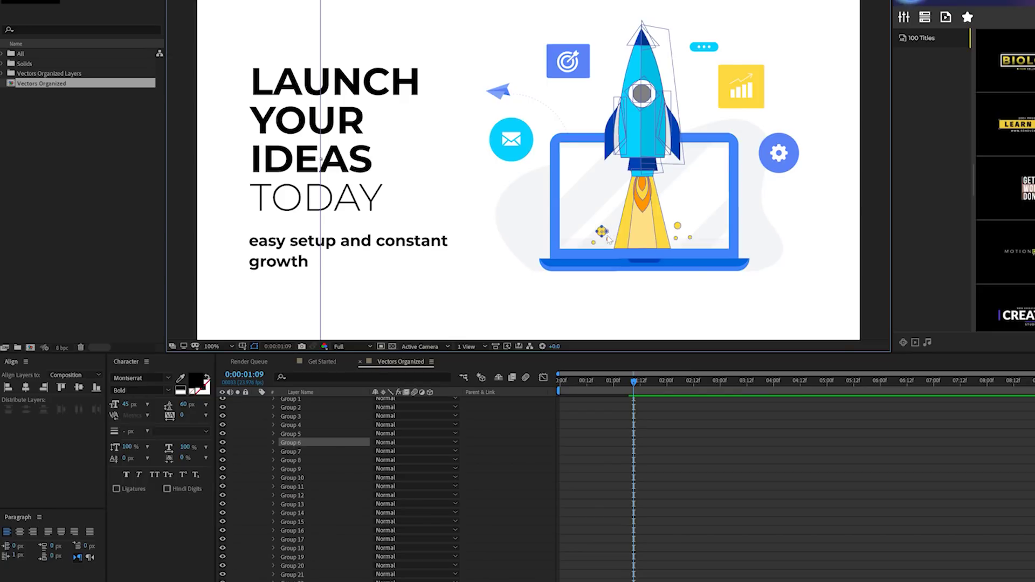
Step: Hide the small dots beside the rocket flame, Group 1 to Group 6 of the rocket shape layer
{"action": "scroll", "coordinate": [299, 438], "scroll_direction": "up", "scroll_amount": 4}
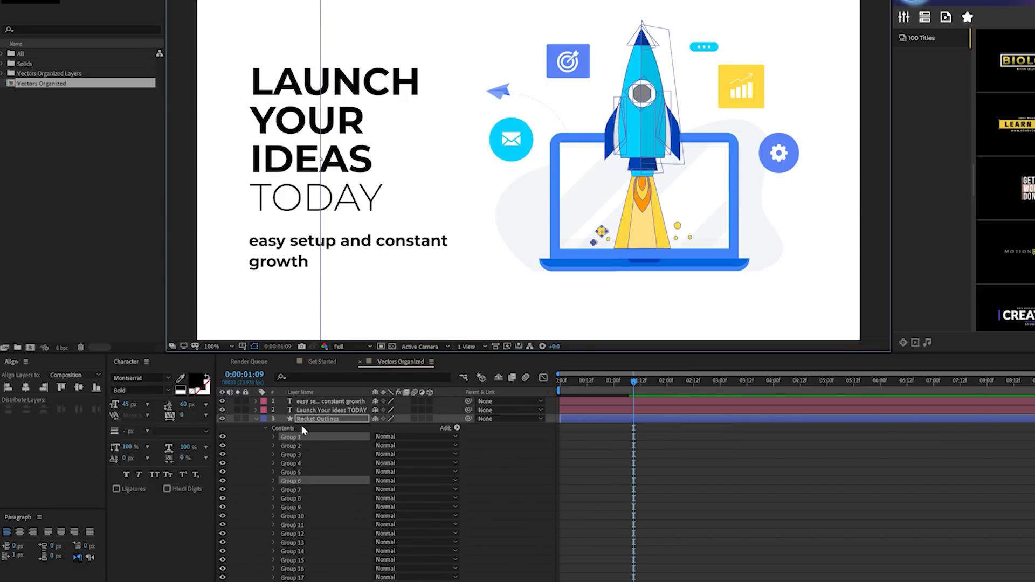
{"action": "left_click", "coordinate": [223, 438]}
{"action": "scroll", "coordinate": [608, 241], "scroll_direction": "up", "scroll_amount": 2}
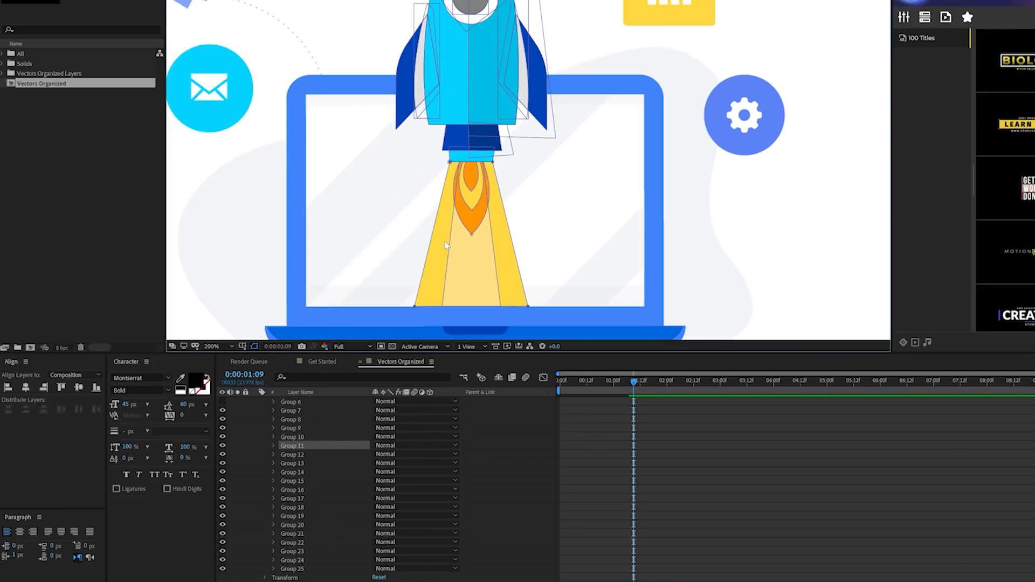
Step: Identify Group 11 as the wide yellow flame by toggling its visibility and add a Wiggle Paths operator to it
{"action": "left_click", "coordinate": [222, 446]}
{"action": "left_click", "coordinate": [221, 446]}
{"action": "left_click", "coordinate": [221, 445]}
{"action": "left_click", "coordinate": [222, 445]}
{"action": "left_click", "coordinate": [273, 446]}
{"action": "scroll", "coordinate": [309, 451], "scroll_direction": "up", "scroll_amount": 3}
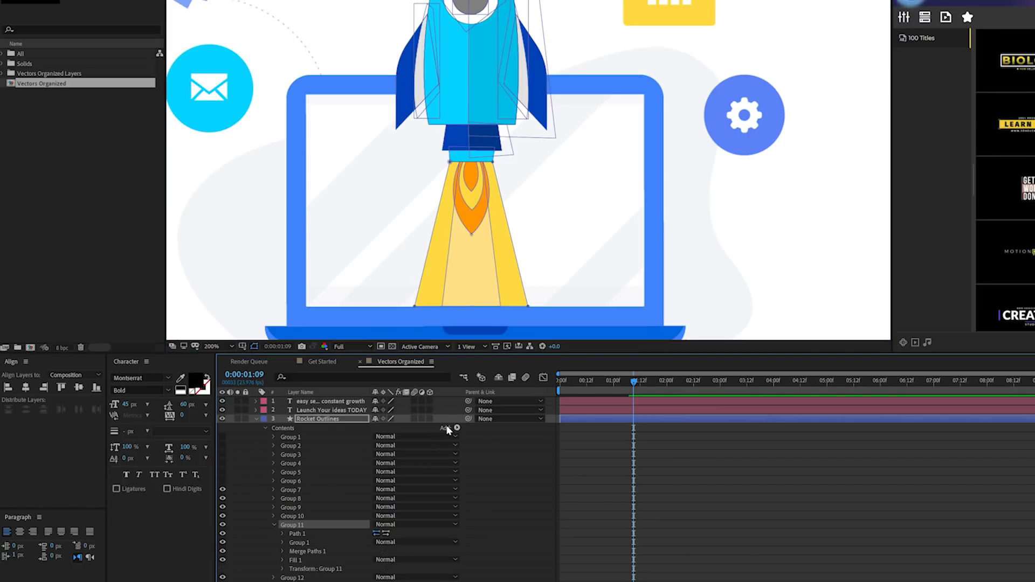
{"action": "left_click", "coordinate": [447, 429]}
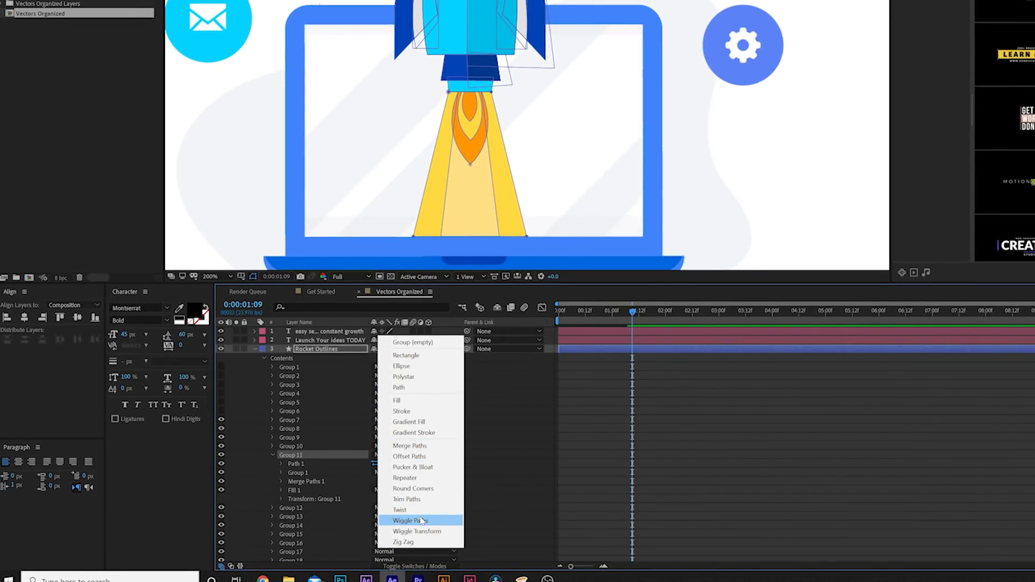
{"action": "left_click", "coordinate": [422, 521]}
Step: Set the Size of Group 11's Wiggle Paths to 21 and preview the flame motion
{"action": "left_click_drag", "start_coordinate": [383, 417], "coordinate": [377, 417]}
{"action": "left_click", "coordinate": [548, 409]}
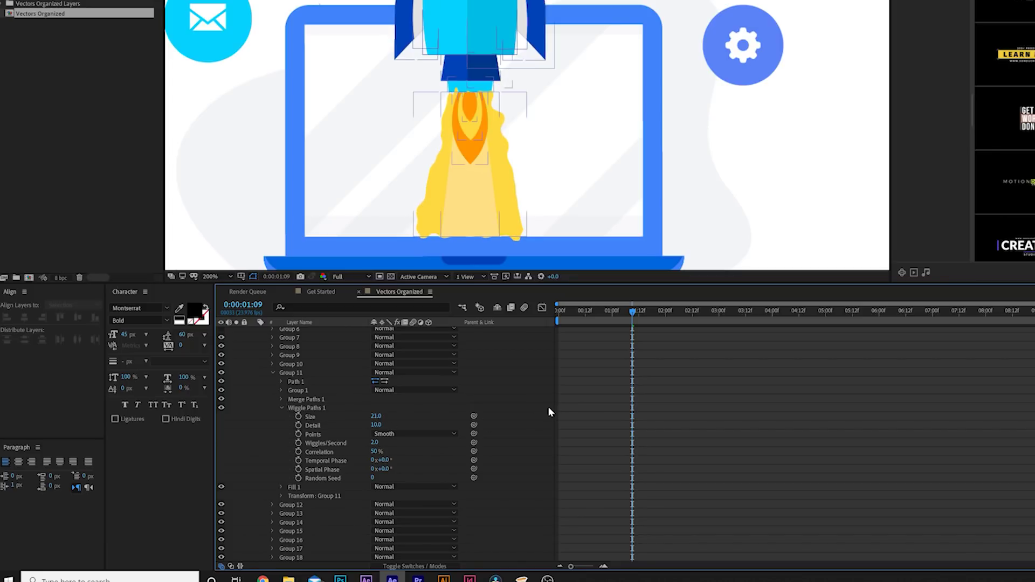
{"action": "left_click_drag", "start_coordinate": [561, 312], "coordinate": [642, 318]}
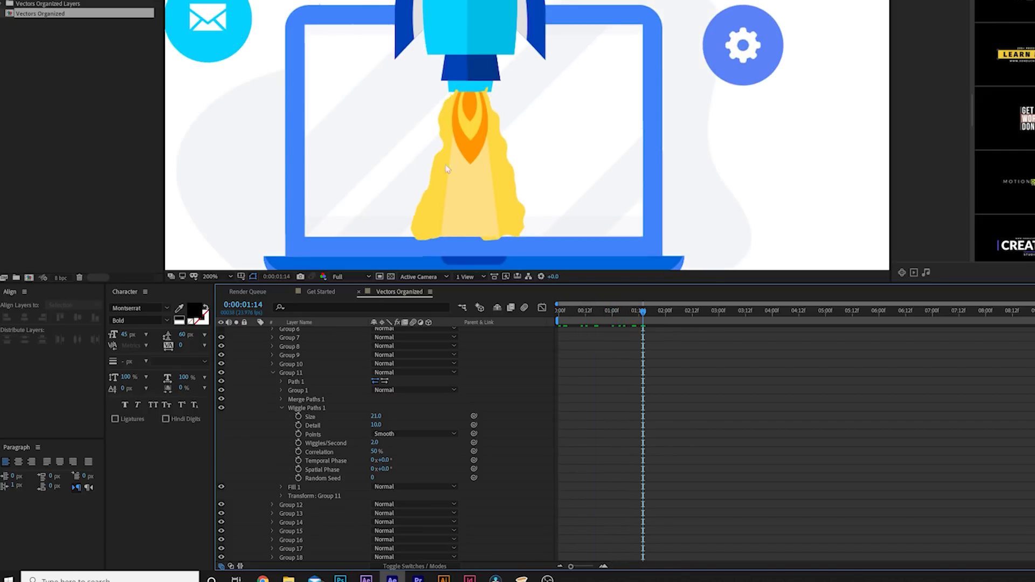
Step: Copy Group 11's Wiggle Paths to the other flame shapes, Groups 10, 9 and 8, and check the flame without path outlines
{"action": "left_click", "coordinate": [305, 409]}
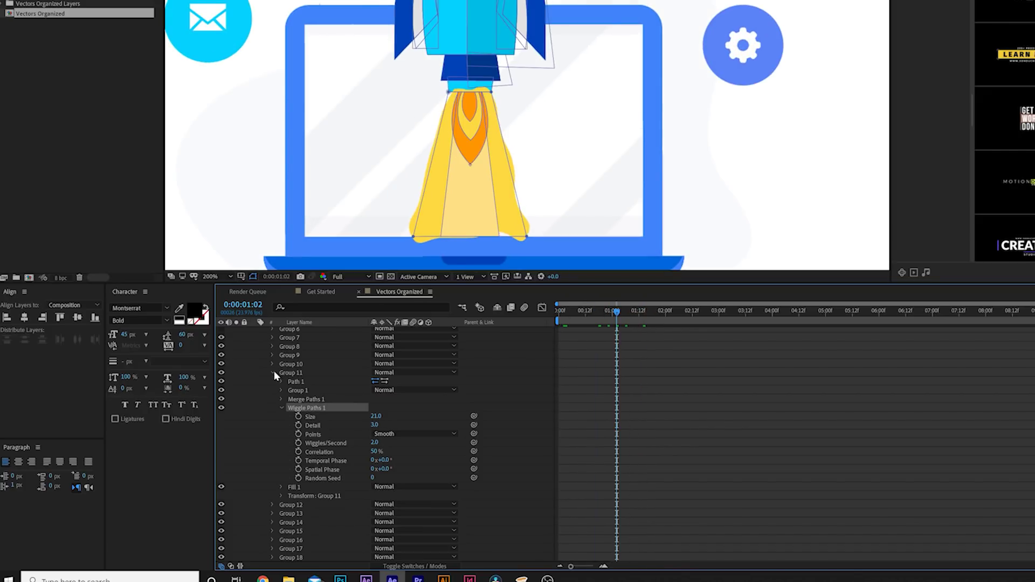
{"action": "left_click", "coordinate": [273, 372]}
{"action": "left_click", "coordinate": [289, 366]}
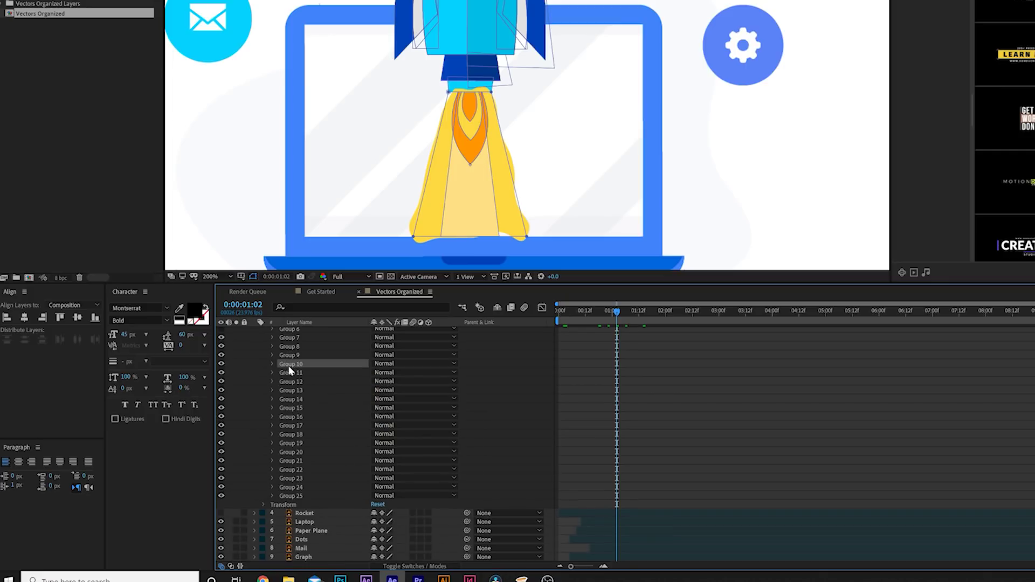
{"action": "left_click", "coordinate": [289, 356]}
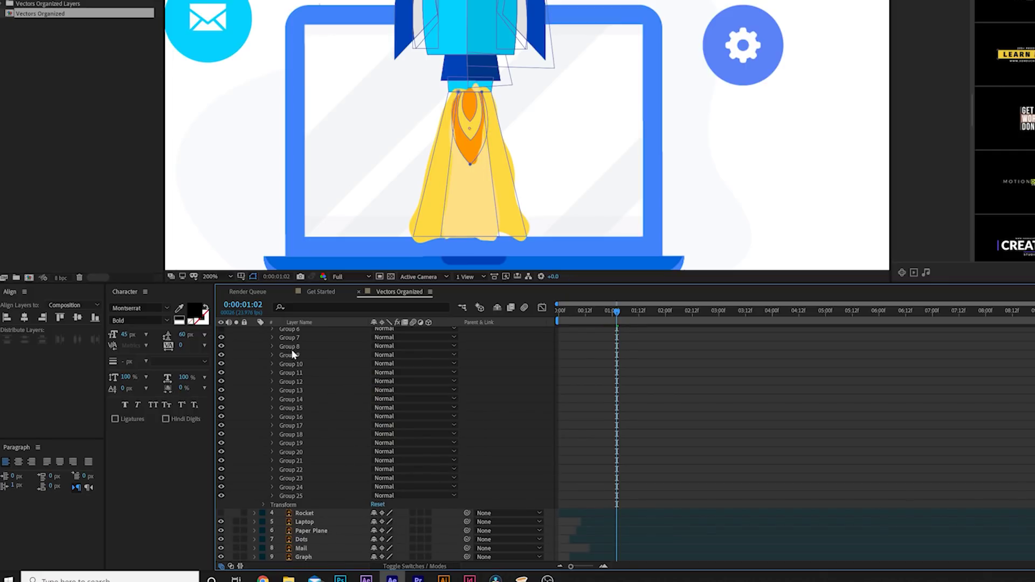
{"action": "left_click", "coordinate": [289, 348]}
{"action": "scroll", "coordinate": [297, 353], "scroll_direction": "up", "scroll_amount": 3}
{"action": "left_click", "coordinate": [299, 358]}
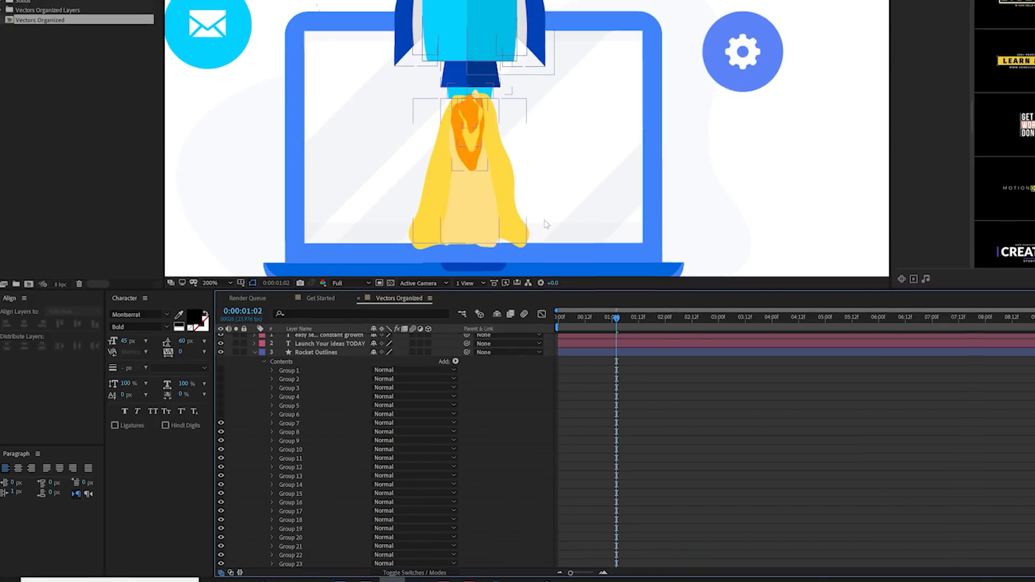
{"action": "scroll", "coordinate": [531, 202], "scroll_direction": "down", "scroll_amount": 1}
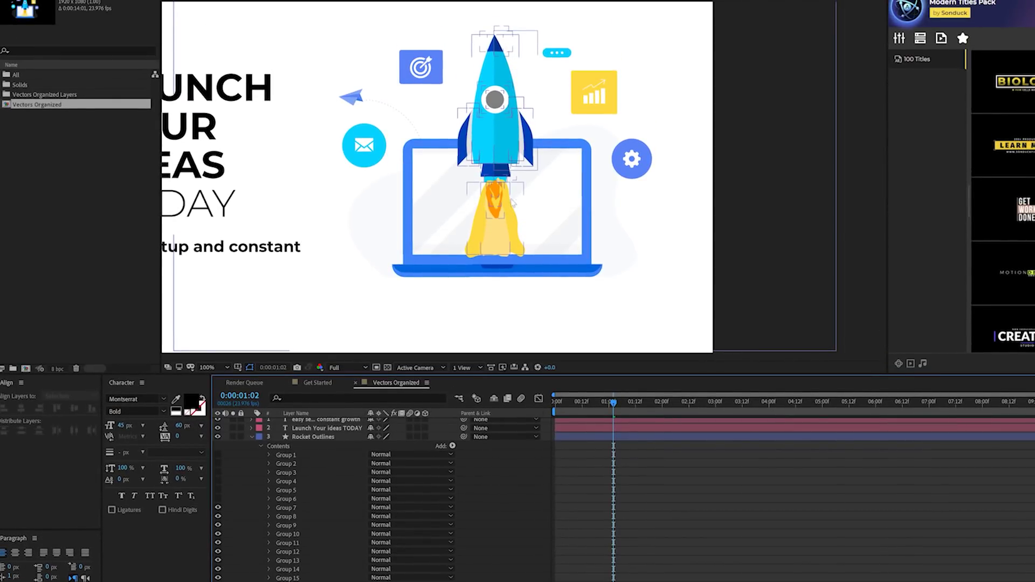
{"action": "left_click", "coordinate": [236, 367]}
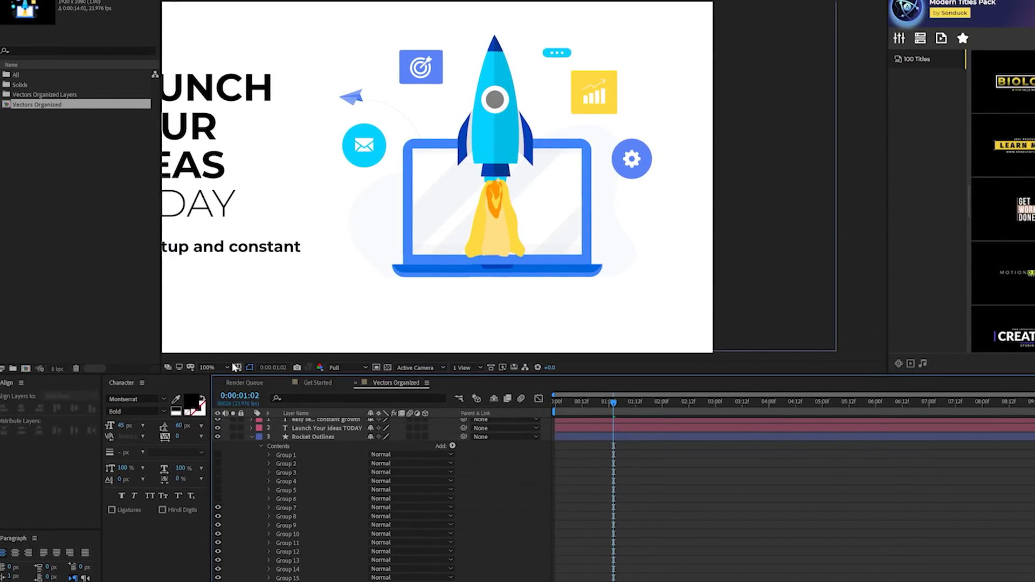
Step: Try shifting the rocket's window ring sideways through the Transform Position of Group 16, and undo the move
{"action": "left_click", "coordinate": [465, 268]}
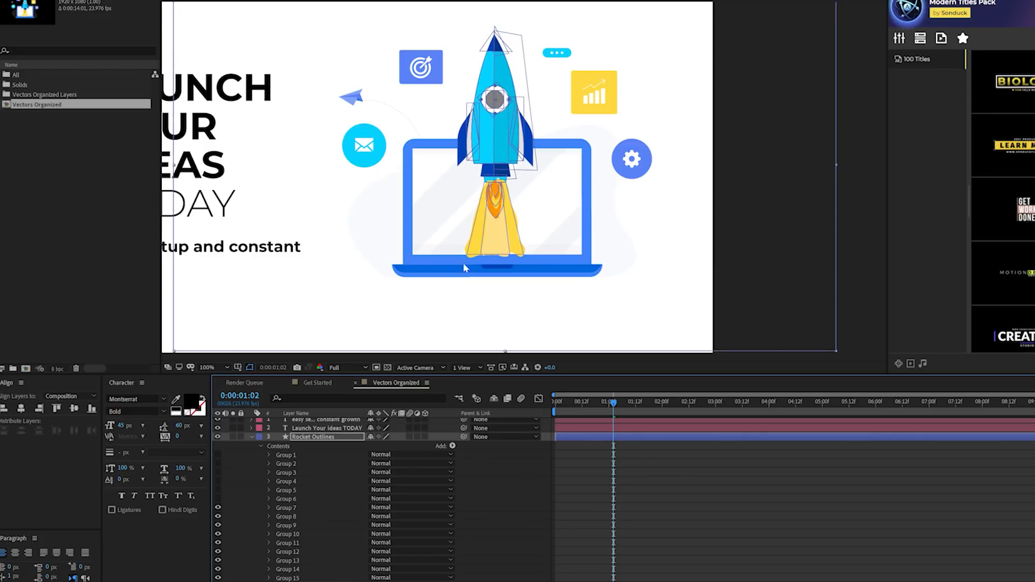
{"action": "left_click", "coordinate": [287, 578]}
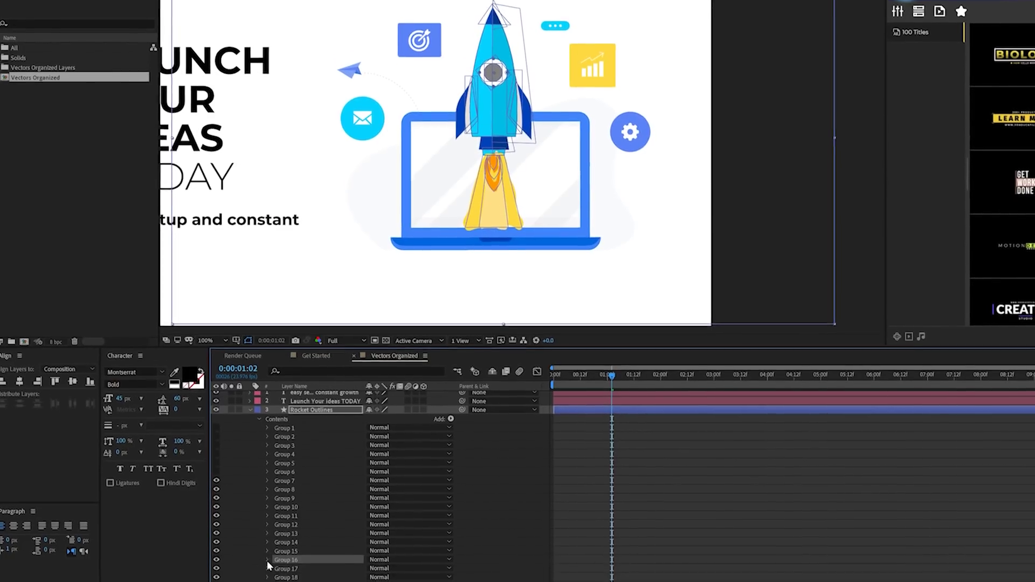
{"action": "left_click", "coordinate": [267, 560]}
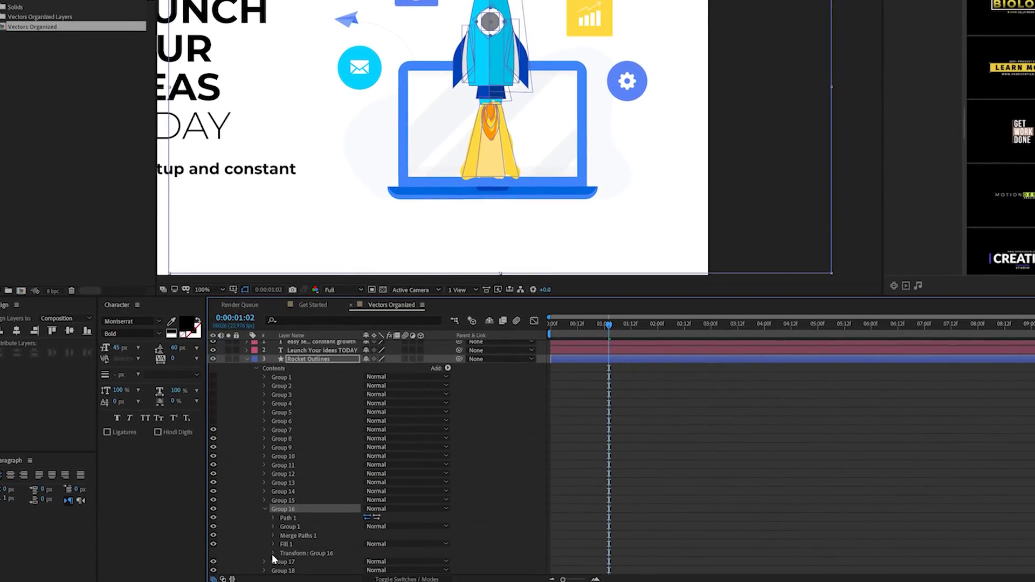
{"action": "left_click", "coordinate": [273, 554]}
{"action": "scroll", "coordinate": [286, 512], "scroll_direction": "down", "scroll_amount": 5}
{"action": "left_click", "coordinate": [306, 431]}
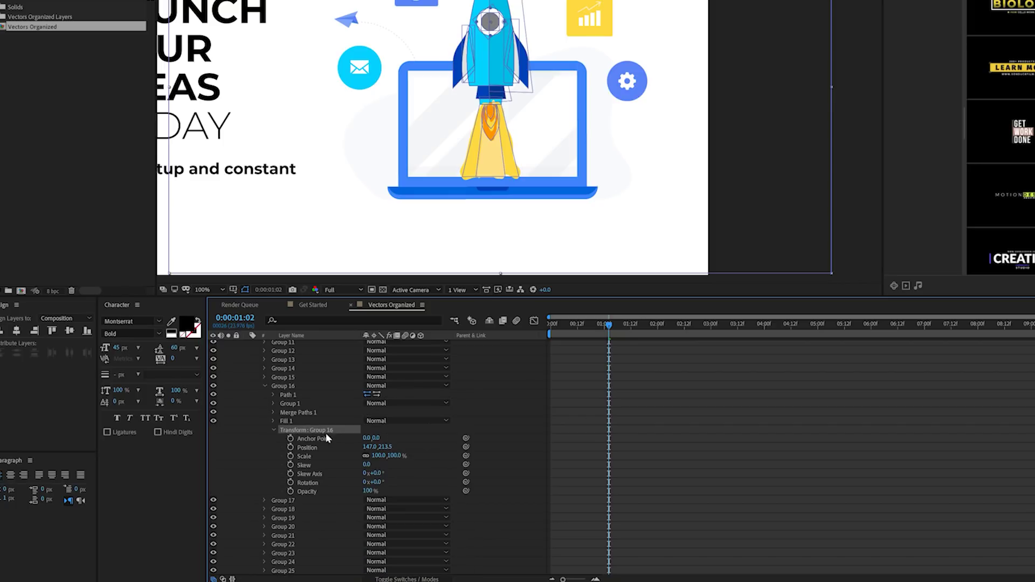
{"action": "left_click_drag", "start_coordinate": [370, 447], "coordinate": [349, 476]}
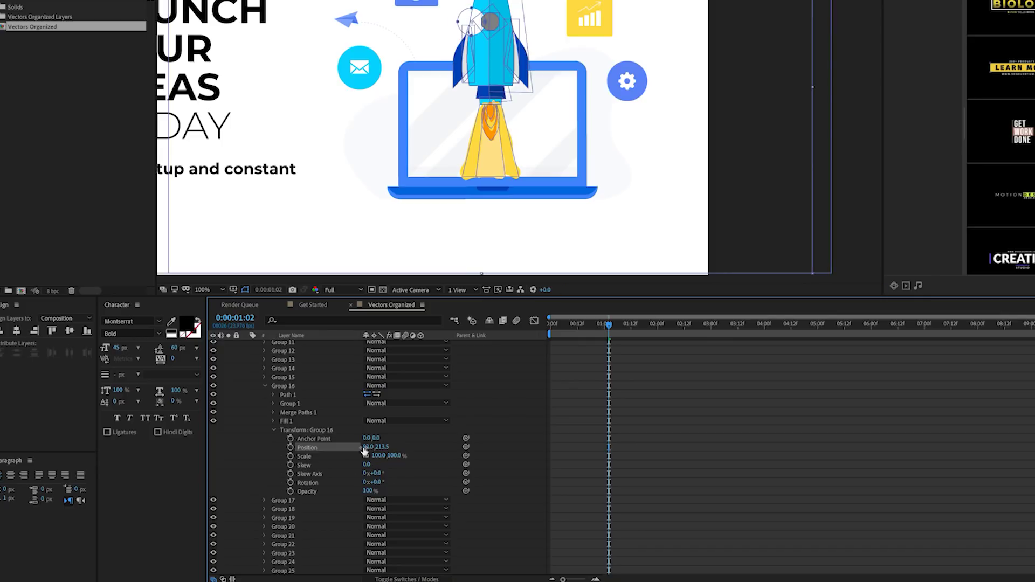
{"action": "key", "text": "ctrl+z"}
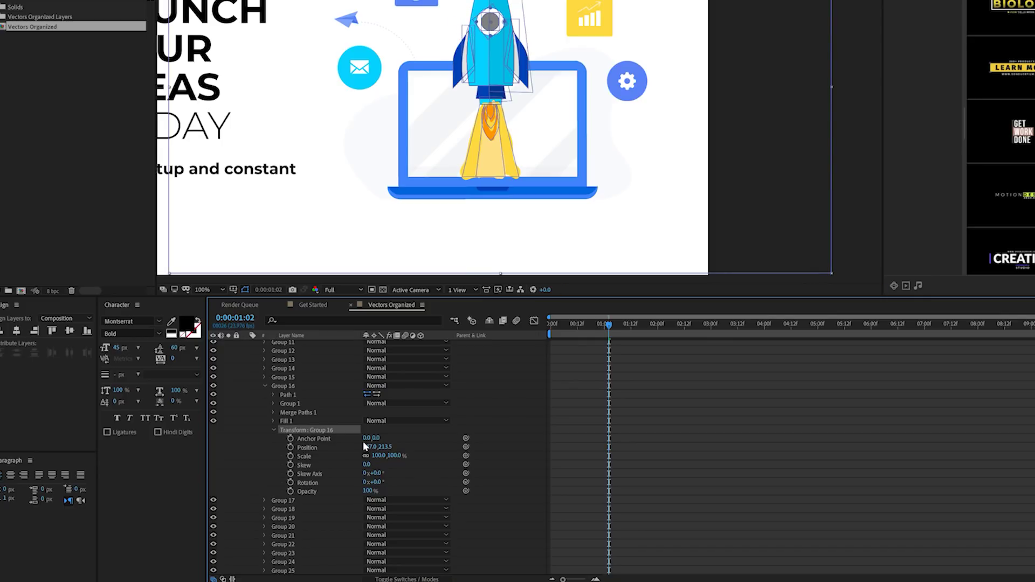
Step: Collapse Group 16 and the rocket shape layer, and fit the whole composition in the viewer
{"action": "left_click", "coordinate": [264, 386]}
{"action": "scroll", "coordinate": [291, 434], "scroll_direction": "up", "scroll_amount": 5}
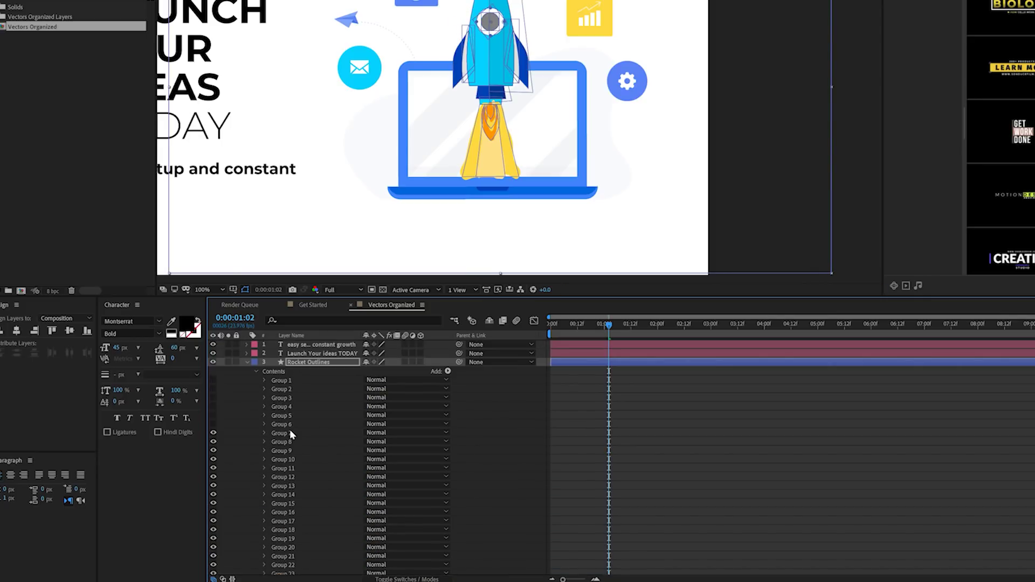
{"action": "left_click", "coordinate": [247, 362]}
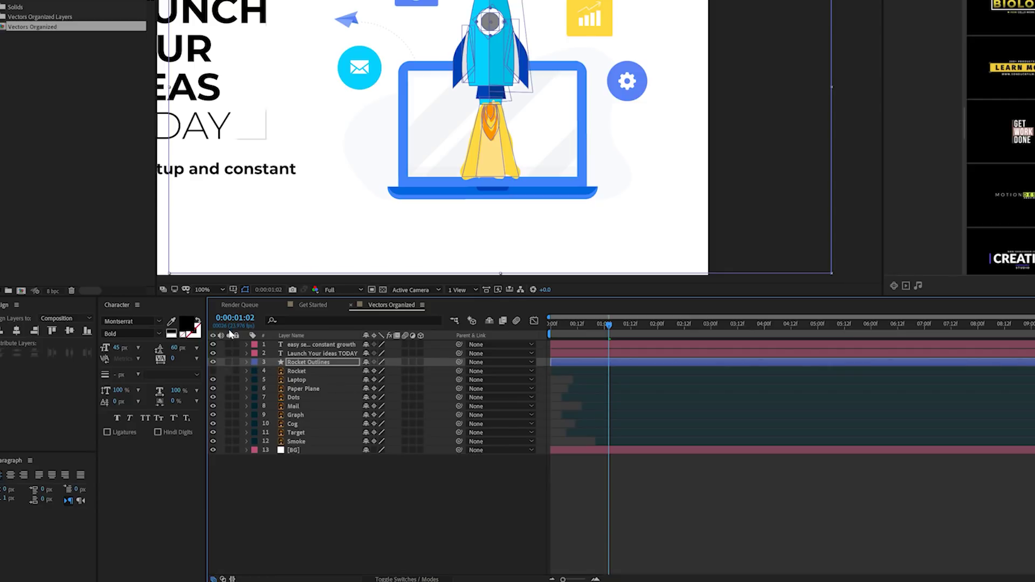
{"action": "left_click", "coordinate": [208, 290]}
{"action": "left_click", "coordinate": [209, 310]}
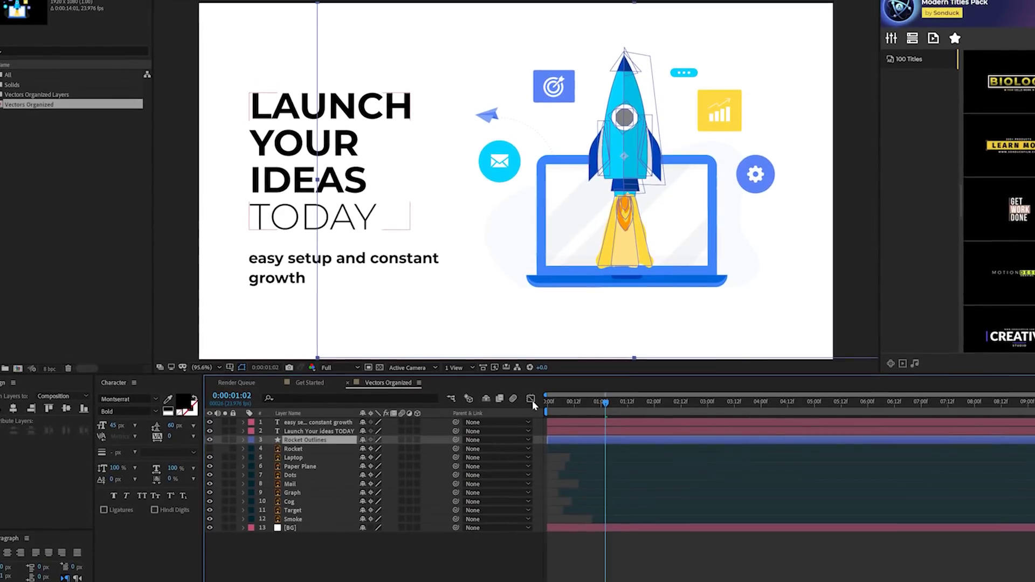
Step: Move the Rocket Outlines layer down behind the laptop's lower part and set a starting Position keyframe at about 1 second
{"action": "left_click", "coordinate": [549, 387]}
{"action": "left_click_drag", "start_coordinate": [548, 404], "coordinate": [619, 407]}
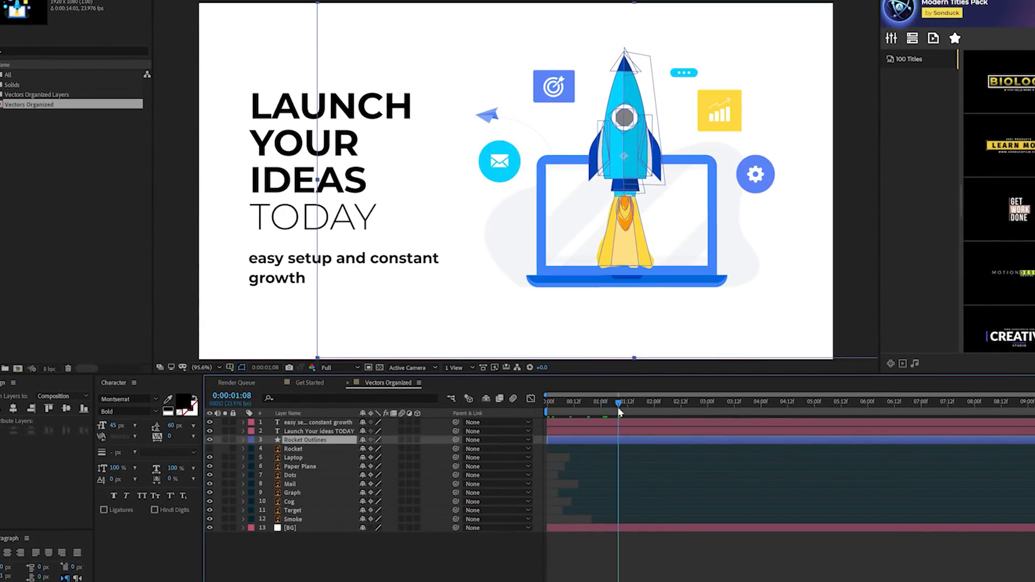
{"action": "key", "text": "p"}
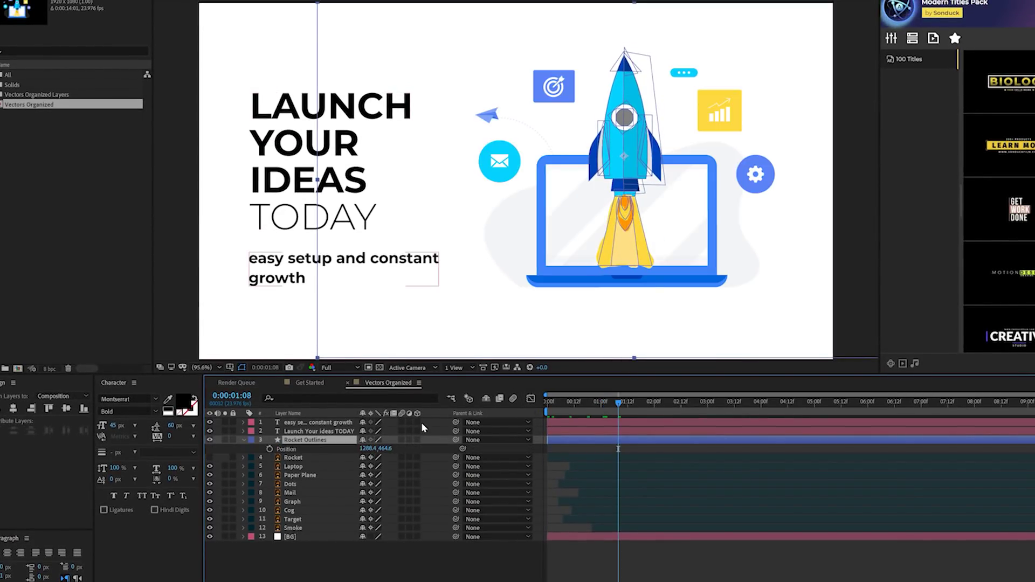
{"action": "left_click_drag", "start_coordinate": [638, 148], "coordinate": [653, 365]}
{"action": "left_click", "coordinate": [600, 401]}
{"action": "left_click", "coordinate": [270, 448]}
Step: At 0:00:02:08, move the rocket up past the frame's upper edge to Position 1330.8, -159.6 for the ending keyframe
{"action": "left_click_drag", "start_coordinate": [657, 404], "coordinate": [672, 404]}
{"action": "left_click_drag", "start_coordinate": [635, 318], "coordinate": [644, 0]}
{"action": "scroll", "coordinate": [661, 62], "scroll_direction": "down", "scroll_amount": 1}
{"action": "left_click_drag", "start_coordinate": [583, 89], "coordinate": [583, 49]}
Step: Pre-compose the Rocket Outlines layer into a new composition named Rocket
{"action": "left_click", "coordinate": [284, 441]}
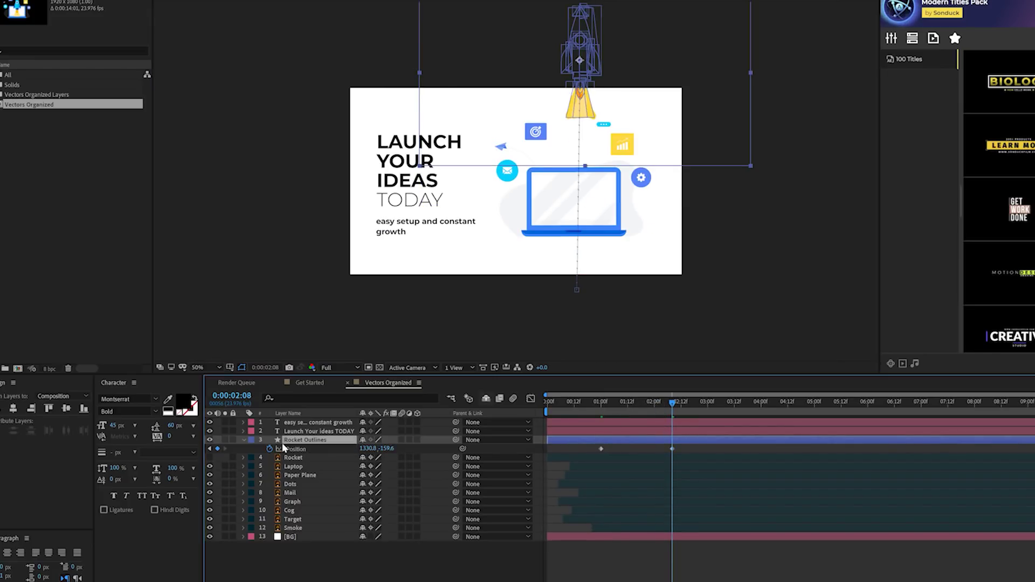
{"action": "key", "text": "ctrl+shift+c"}
{"action": "key", "text": "Escape"}
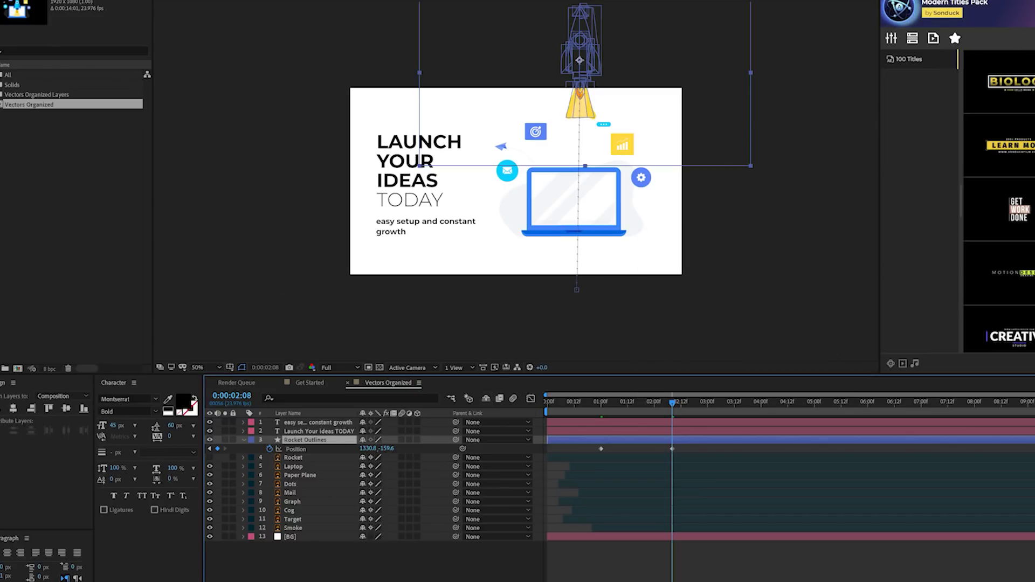
{"action": "left_click", "coordinate": [64, 0]}
{"action": "left_click", "coordinate": [116, 269]}
{"action": "type", "text": "Rocket"}
{"action": "key", "text": "Return"}
Step: Mask the Rocket precomp with a large rectangle ending at the laptop screen's lower edge, and scrub through the launch
{"action": "key", "text": "slash"}
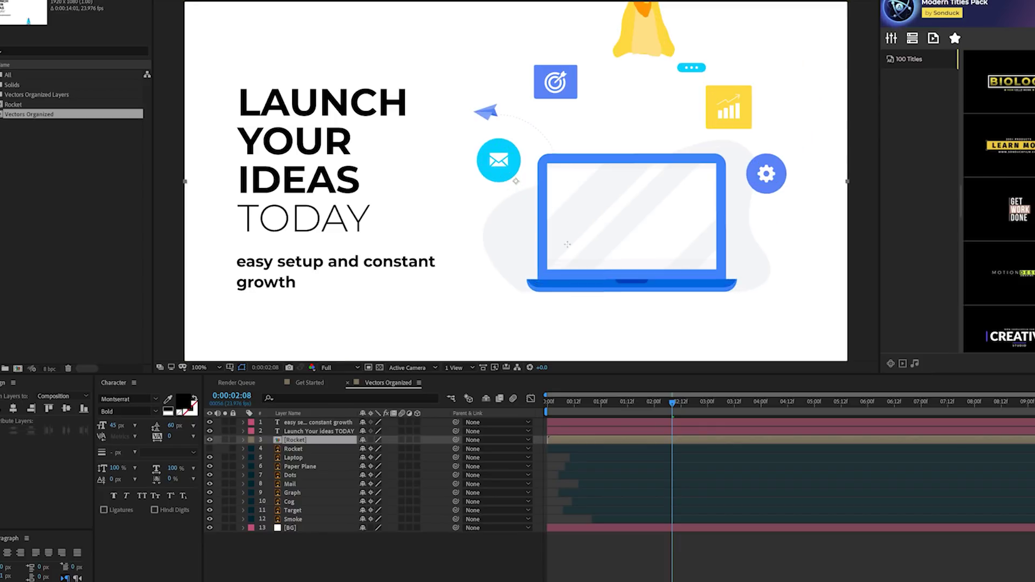
{"action": "left_click_drag", "start_coordinate": [447, 268], "coordinate": [890, 3]}
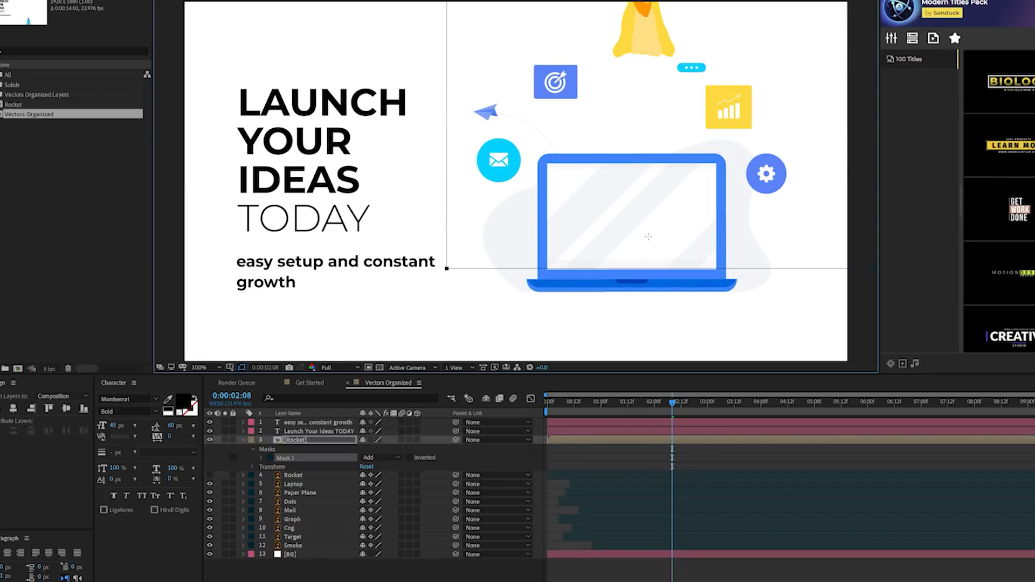
{"action": "left_click_drag", "start_coordinate": [653, 402], "coordinate": [685, 408]}
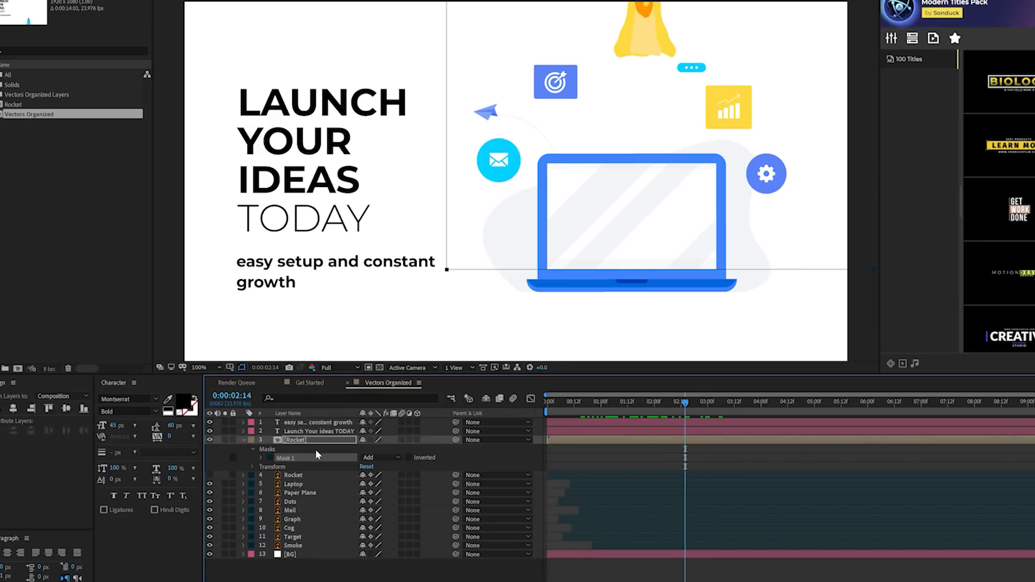
Step: Open the Rocket precomp, reveal the rocket's Position keyframes and delay the ending keyframe to about 5 seconds
{"action": "double_click", "coordinate": [310, 443]}
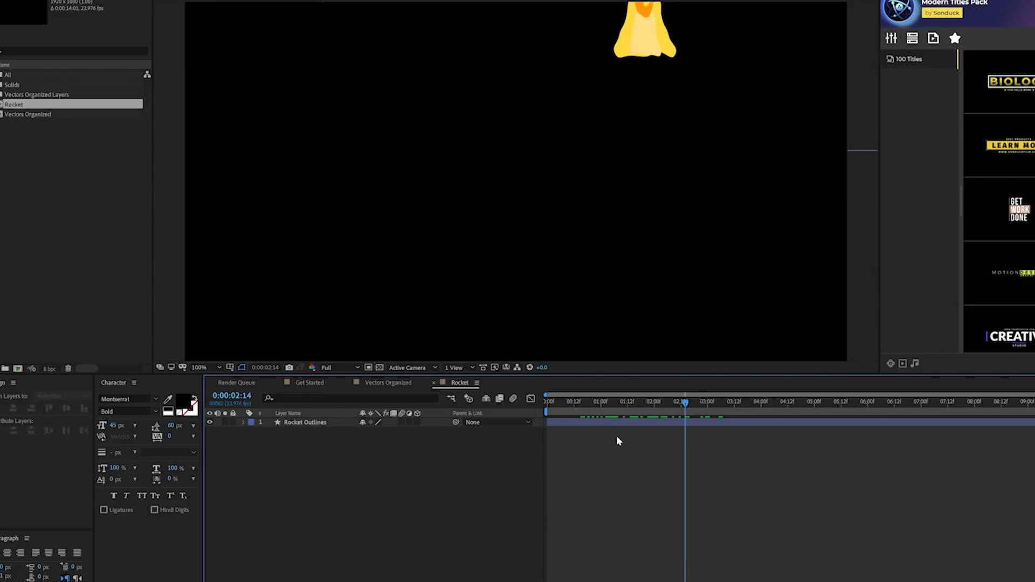
{"action": "left_click", "coordinate": [639, 423]}
{"action": "key", "text": "u"}
{"action": "left_click_drag", "start_coordinate": [672, 432], "coordinate": [816, 431]}
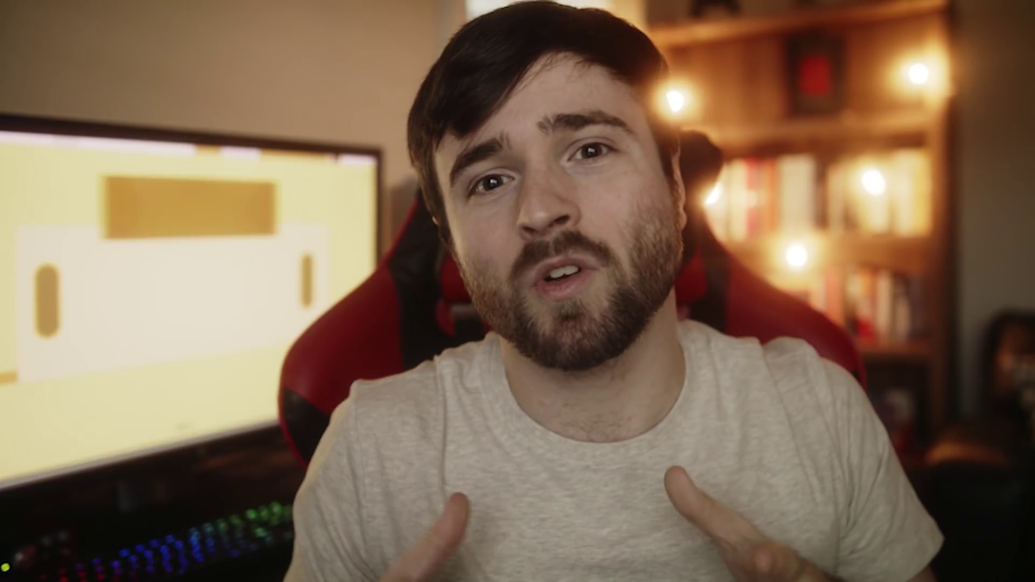